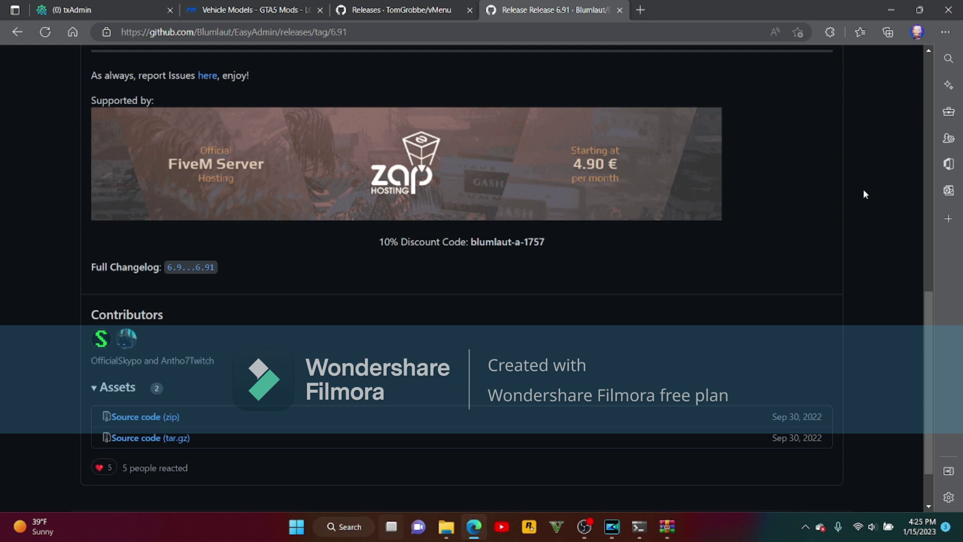
Scroll through the EasyAdmin 6.91 release notes, then look at the vMenu releases page
scroll(234, 132, up, 3)
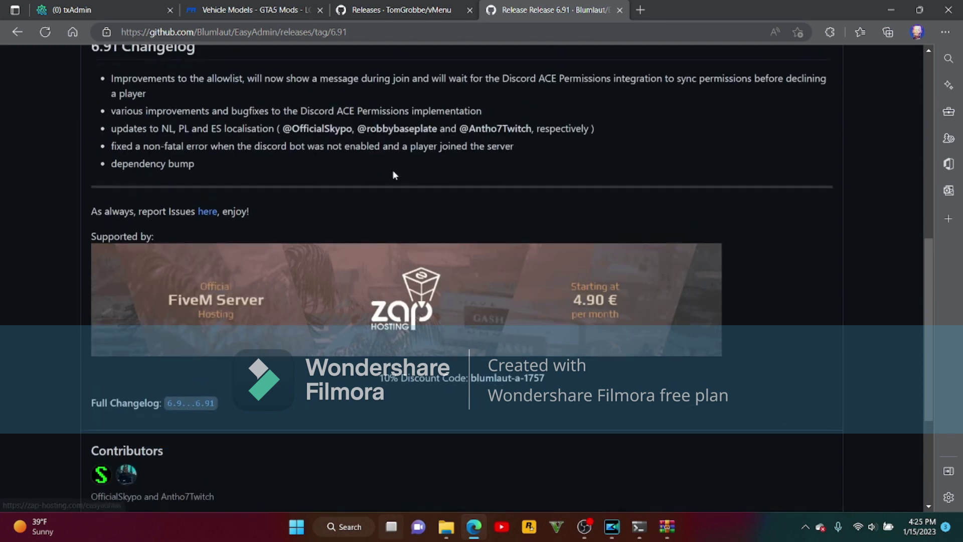
scroll(234, 131, up, 10)
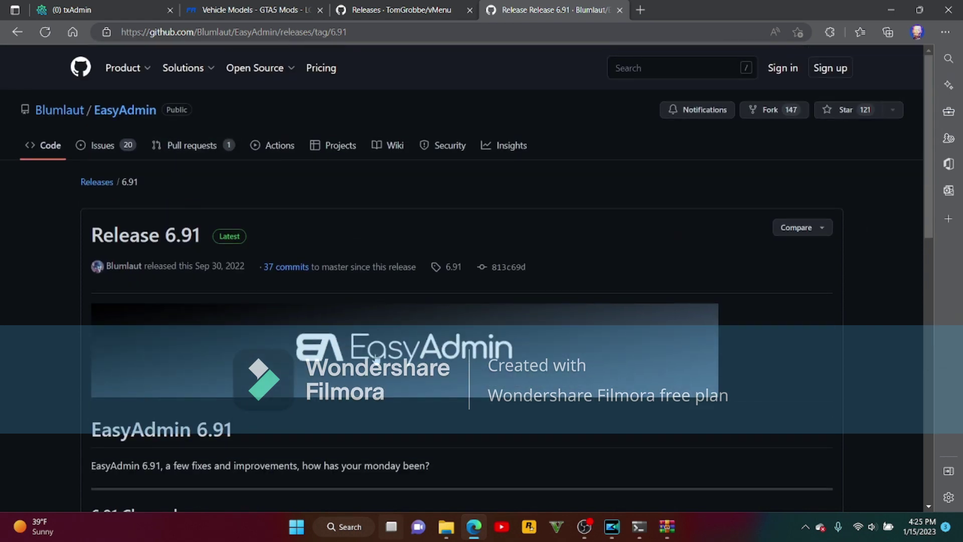
click(462, 5)
scroll(359, 295, up, 10)
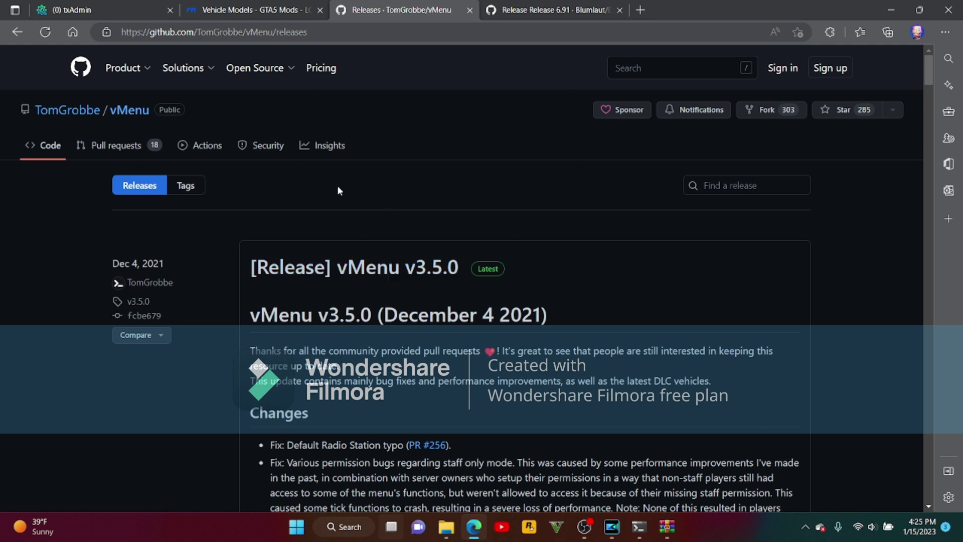
Switch between the vMenu and EasyAdmin 6.91 release pages, then go back to the EasyAdmin installation guide
click(508, 10)
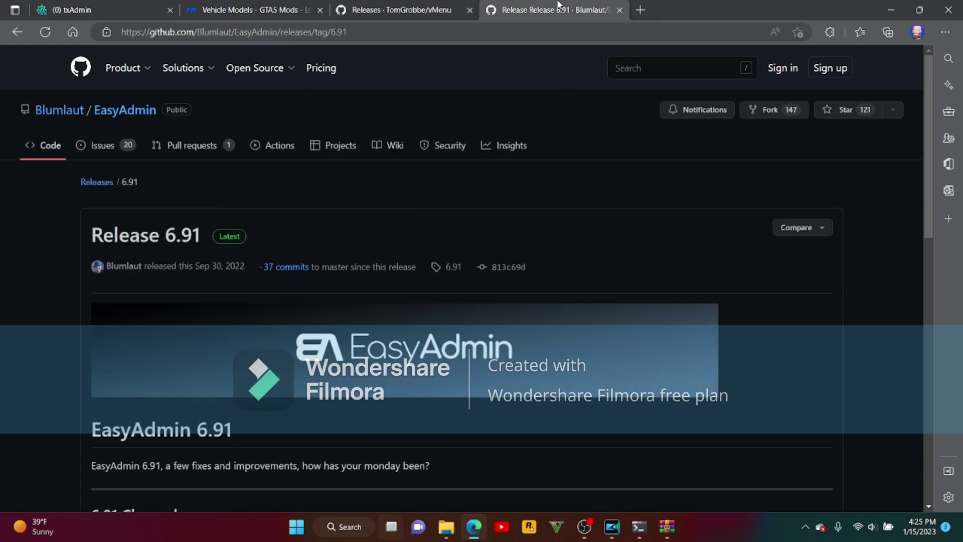
click(445, 6)
click(547, 6)
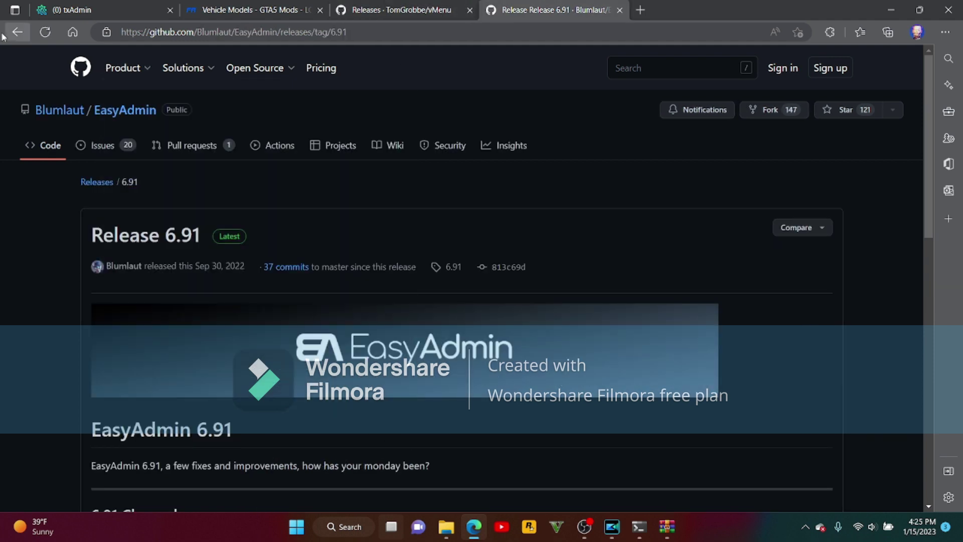
click(17, 32)
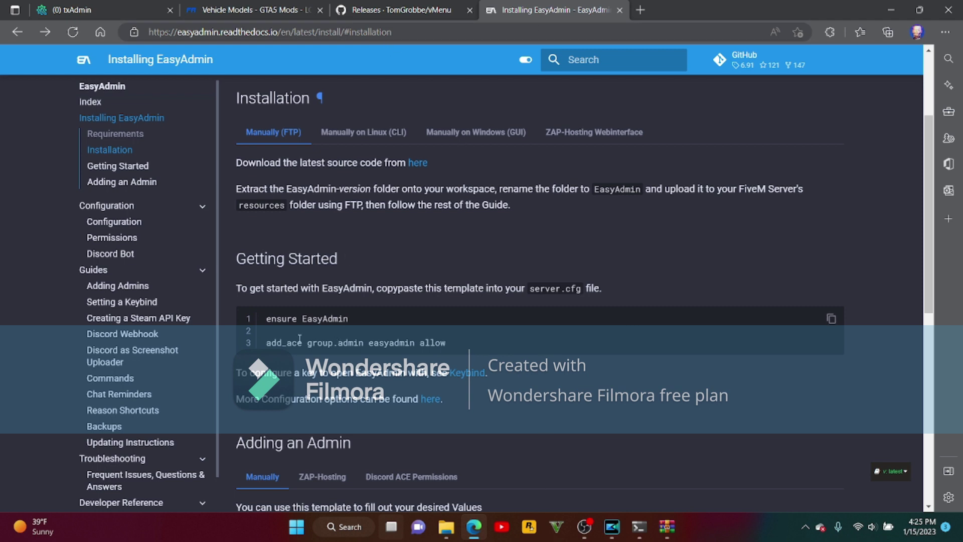
scroll(312, 337, down, 5)
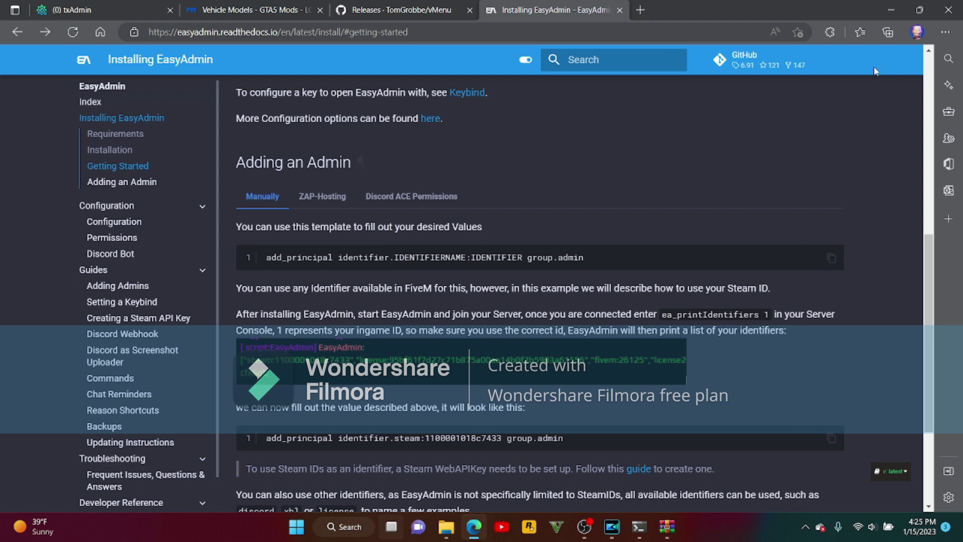
Open txData > CFXDefault_C45AB5.base > resources in Explorer and select EasyAdmin-6.91 in the WinRAR archive
click(900, 6)
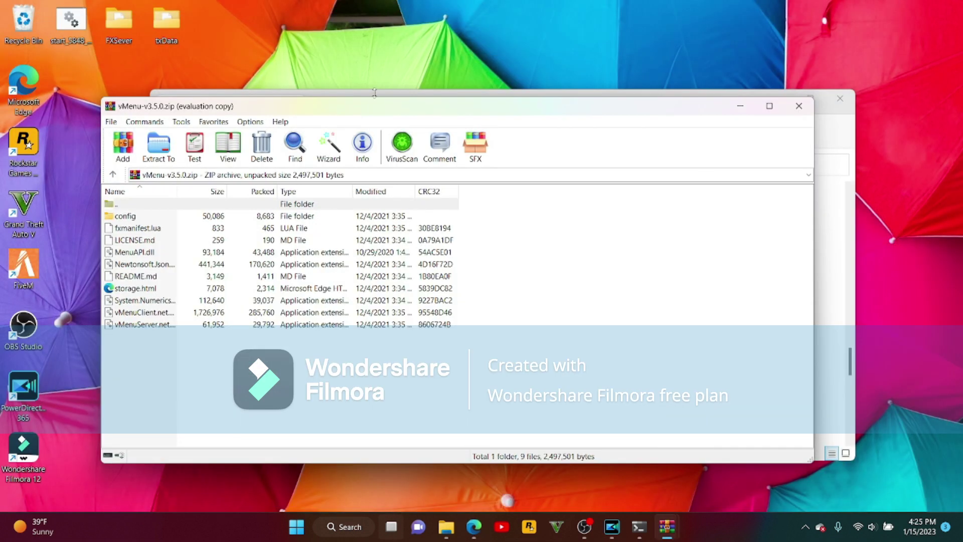
click(739, 103)
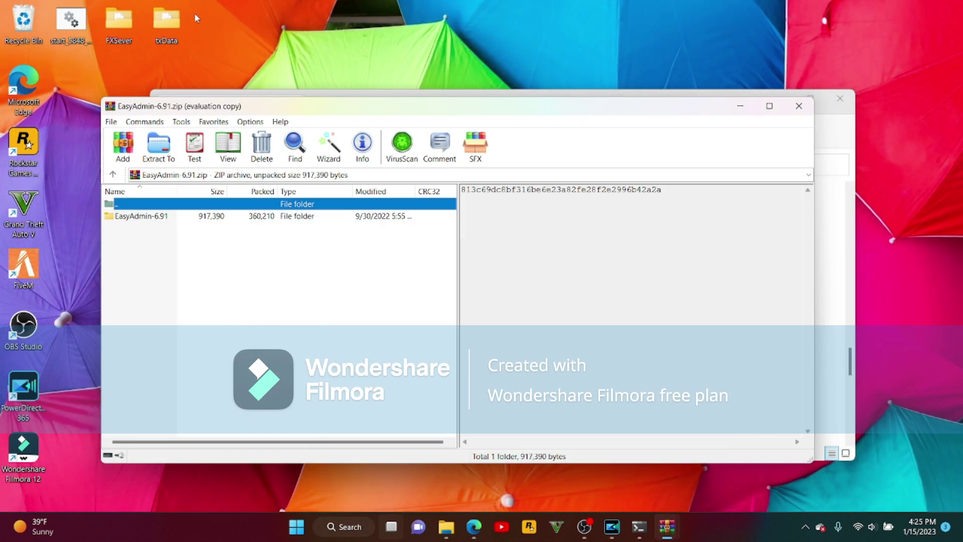
click(182, 20)
double_click(181, 20)
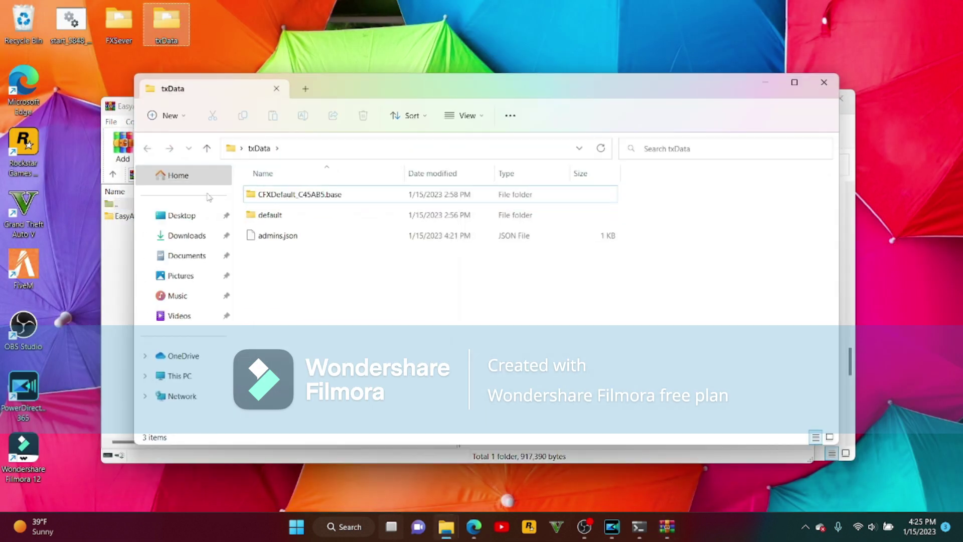
double_click(347, 203)
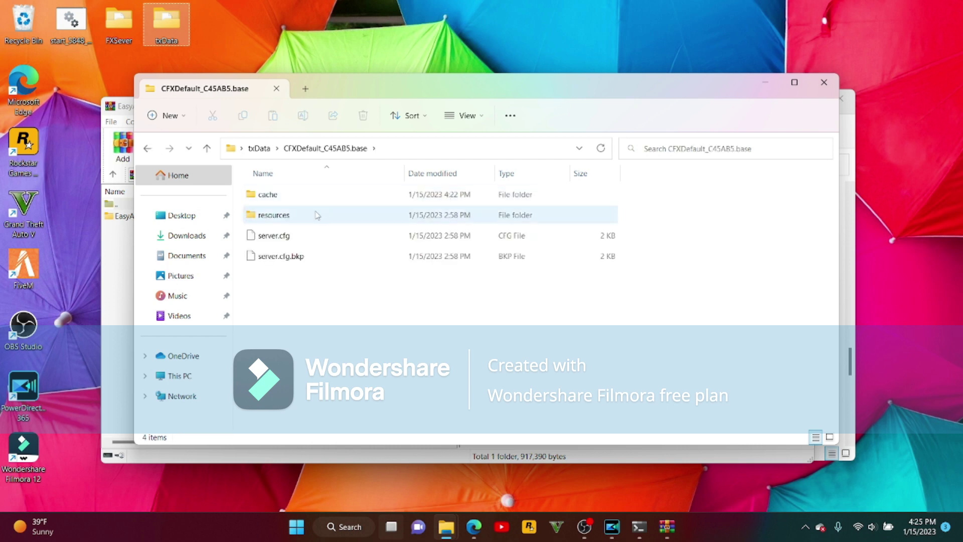
click(307, 213)
double_click(307, 213)
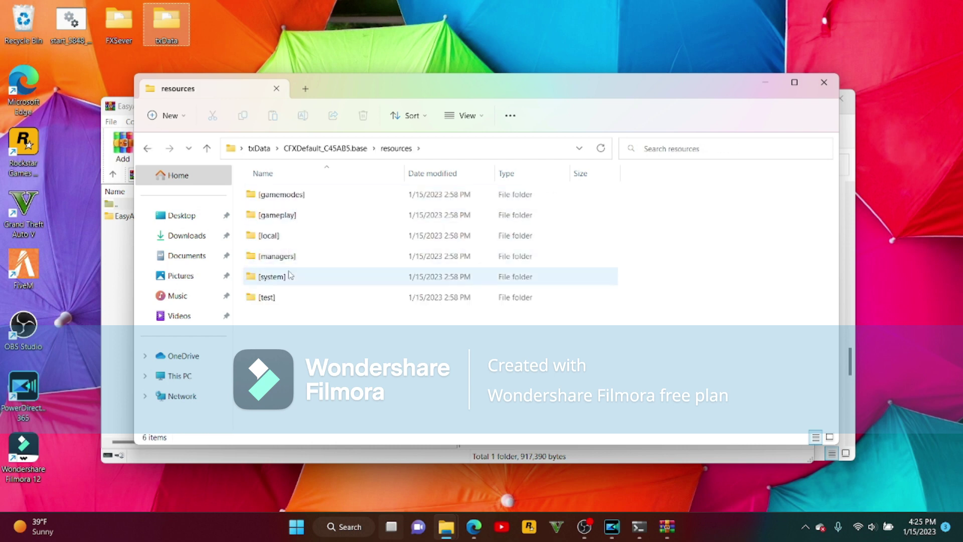
drag(701, 89, 620, 287)
click(270, 220)
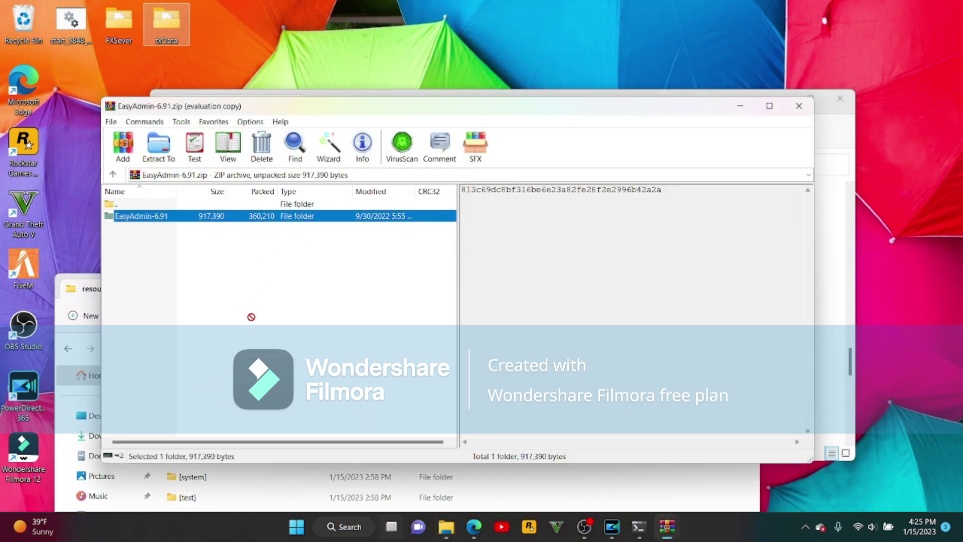
Rename the extracted EasyAdmin-6.91 folder in resources to EasyAdmin
click(590, 483)
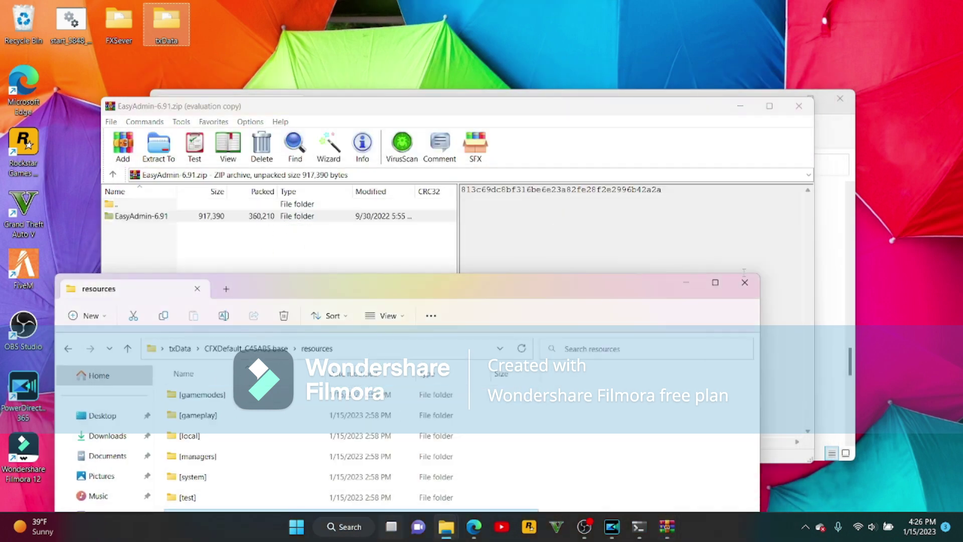
drag(666, 282, 771, 141)
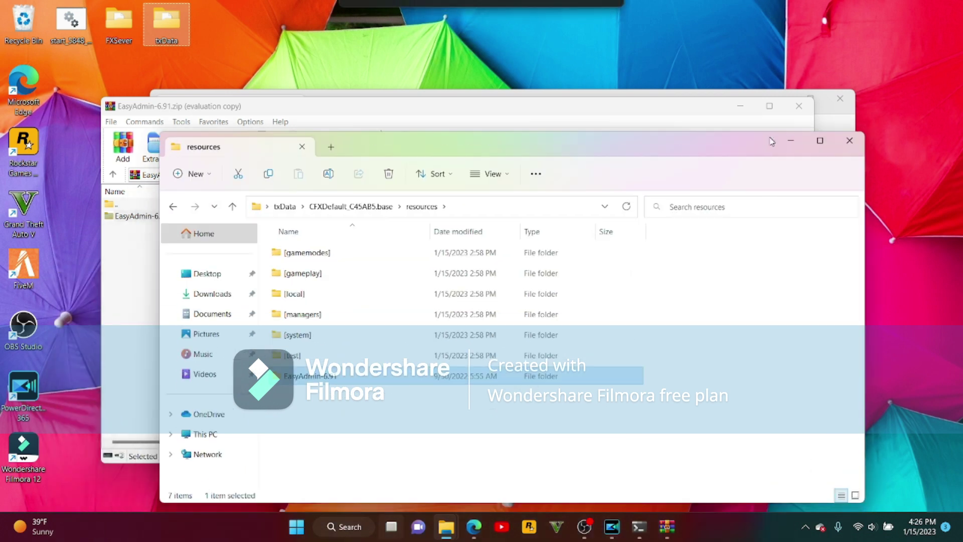
right_click(362, 384)
click(437, 367)
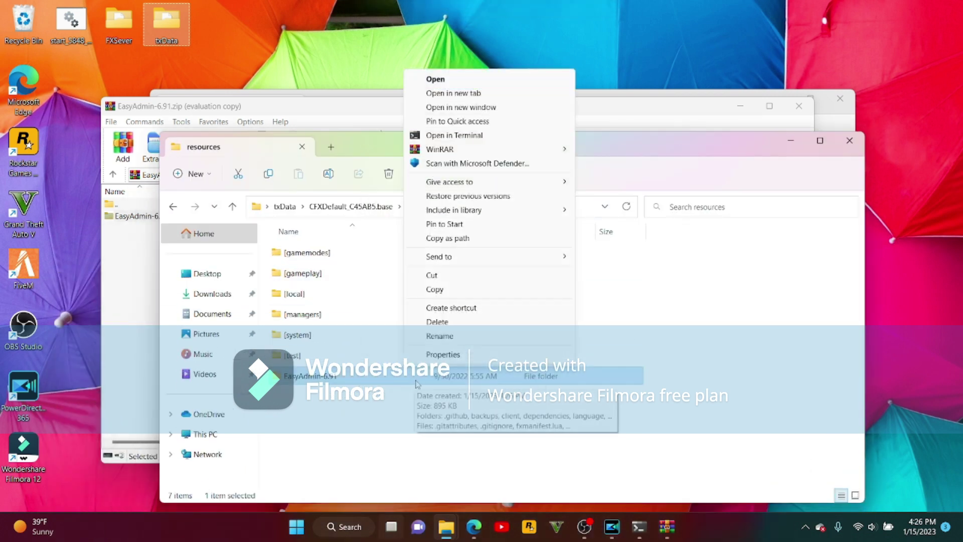
click(431, 336)
click(347, 373)
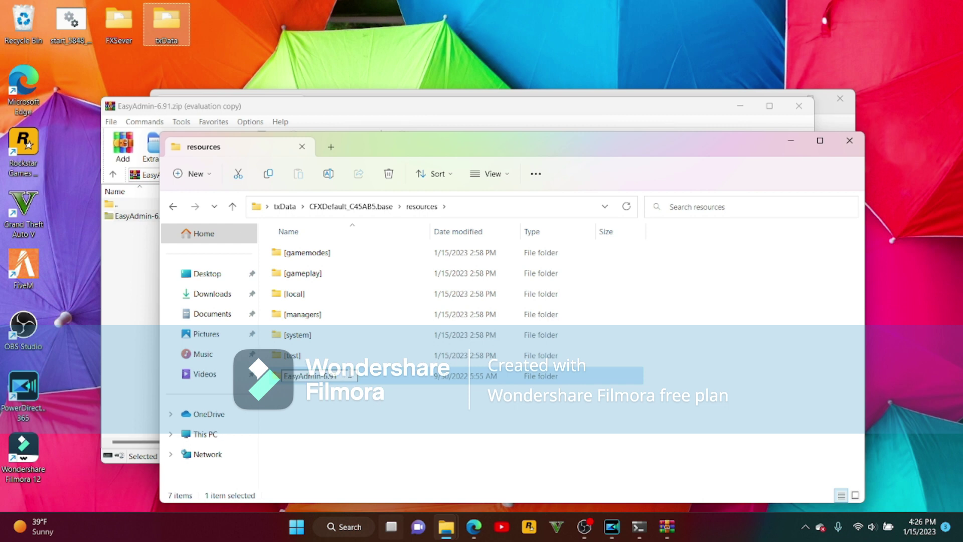
key(BackSpace)
key(BackSpace)
key(Return)
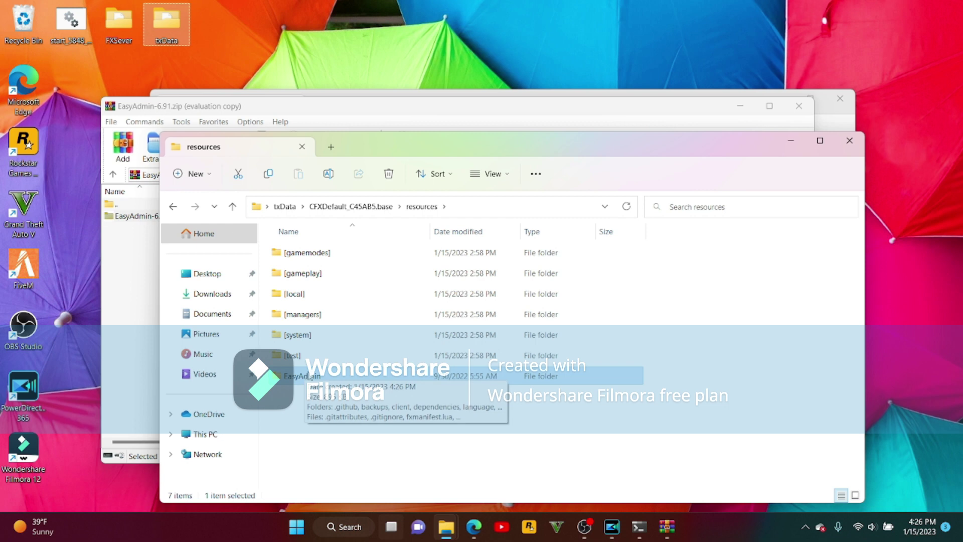
Close the EasyAdmin-6.91 archive and bring back the EasyAdmin installation guide
click(740, 106)
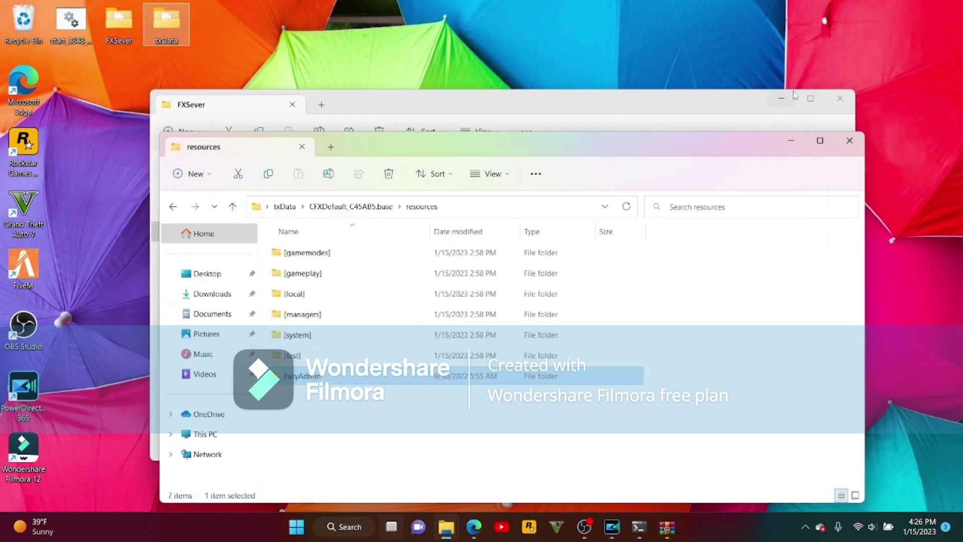
click(785, 100)
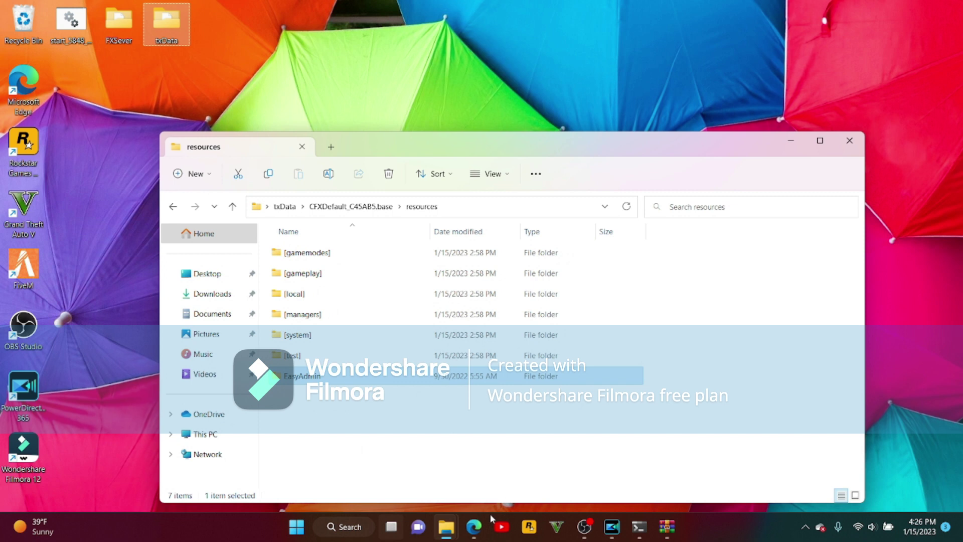
click(473, 526)
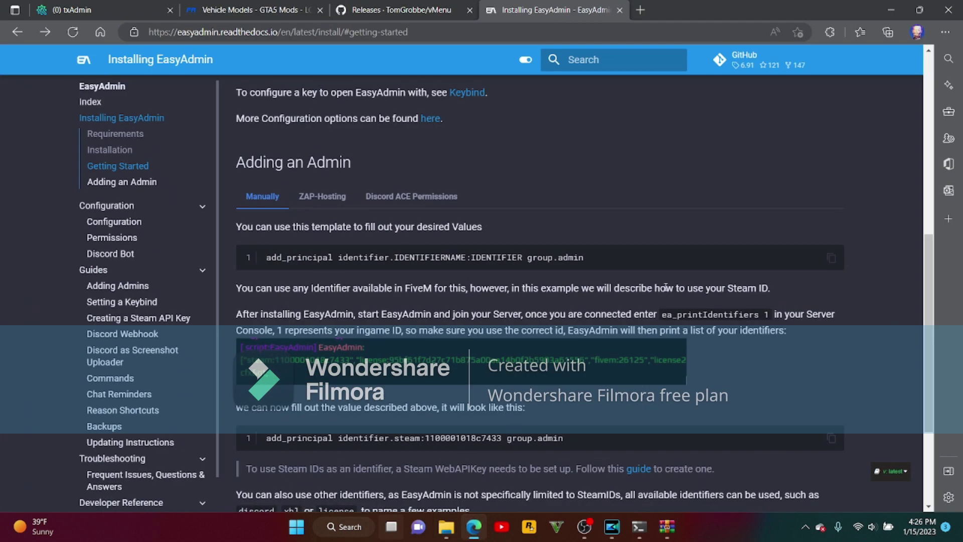
Copy the Getting Started server.cfg template with ensure EasyAdmin and add_ace group.admin easyadmin allow
scroll(665, 287, up, 1)
scroll(555, 263, down, 3)
scroll(661, 229, up, 5)
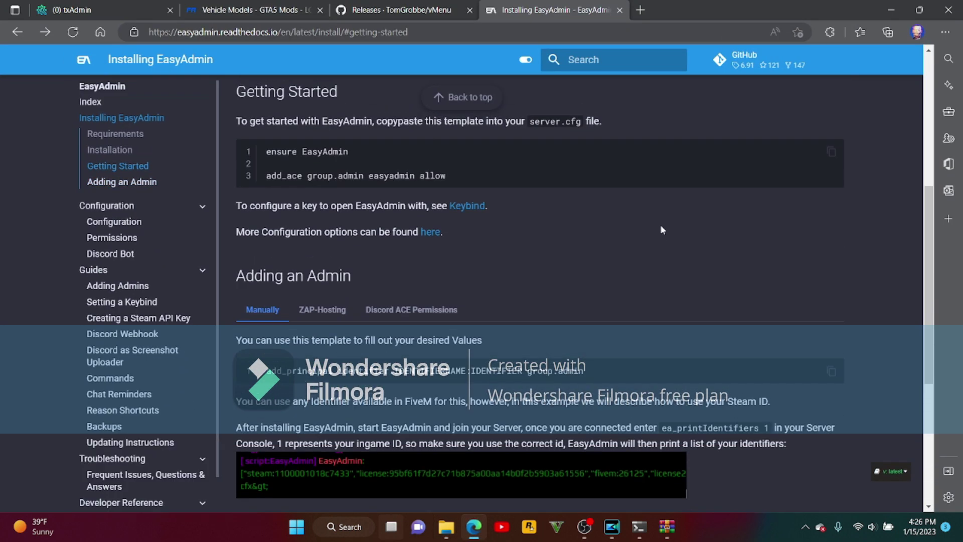
click(831, 160)
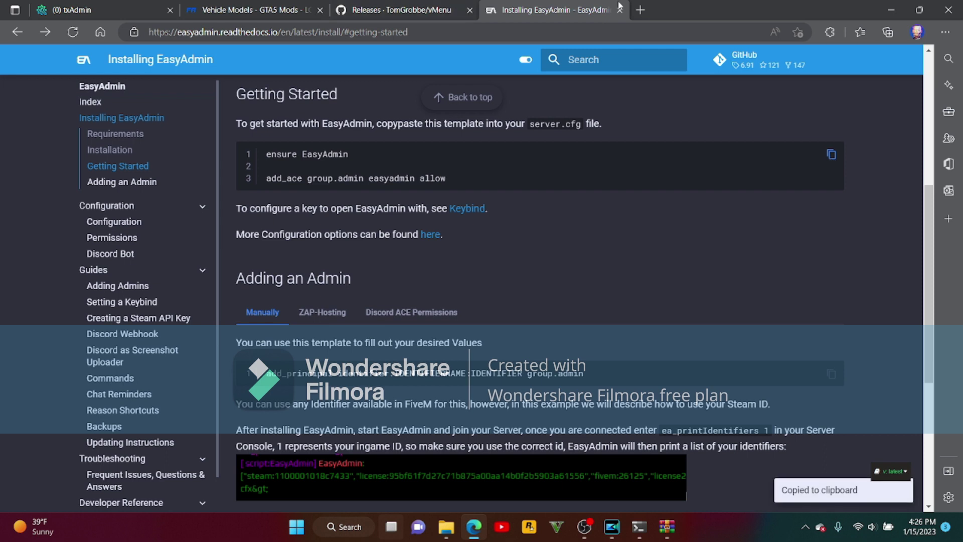
click(156, 5)
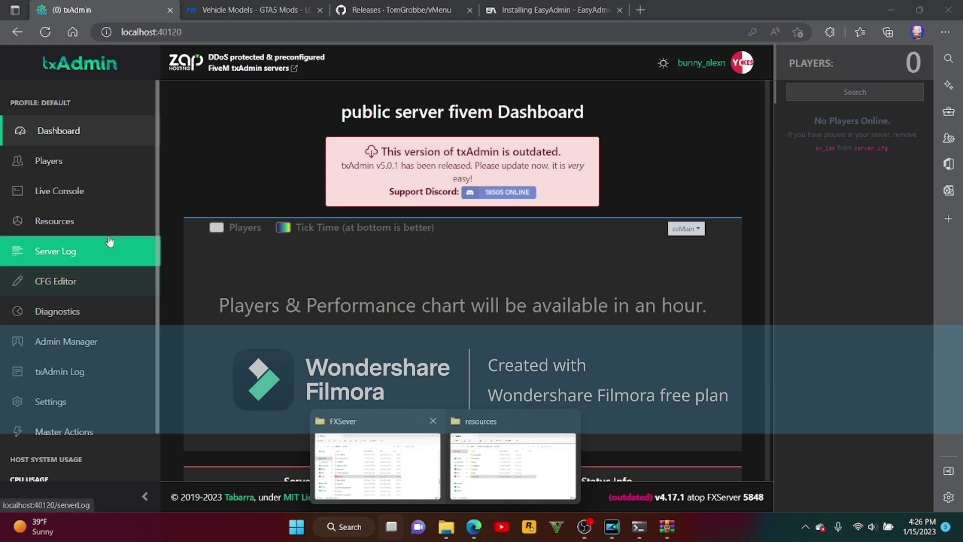
Open txAdmin's Live Console and move File Explorer up to the CFXDefault_C45AB5.base server folder
click(100, 191)
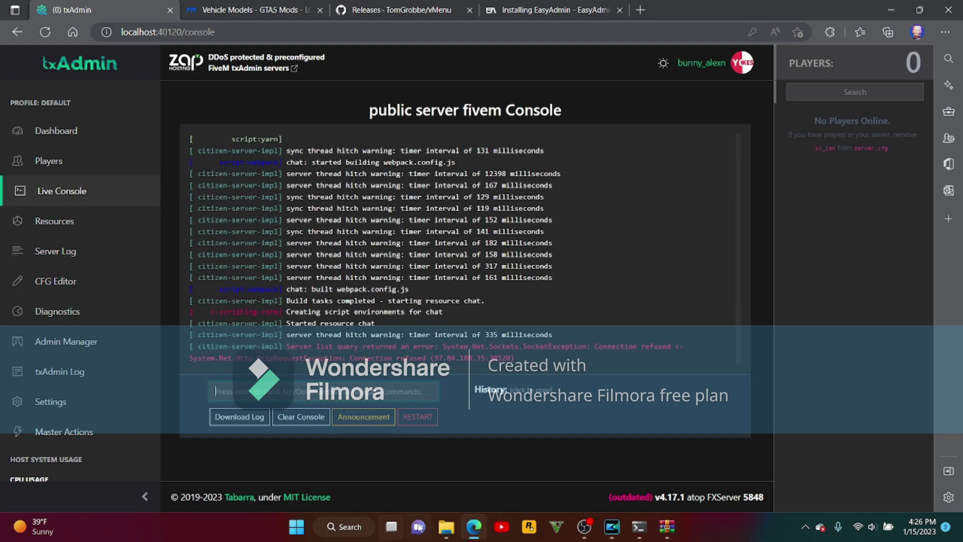
mouse_move(446, 527)
mouse_move(428, 466)
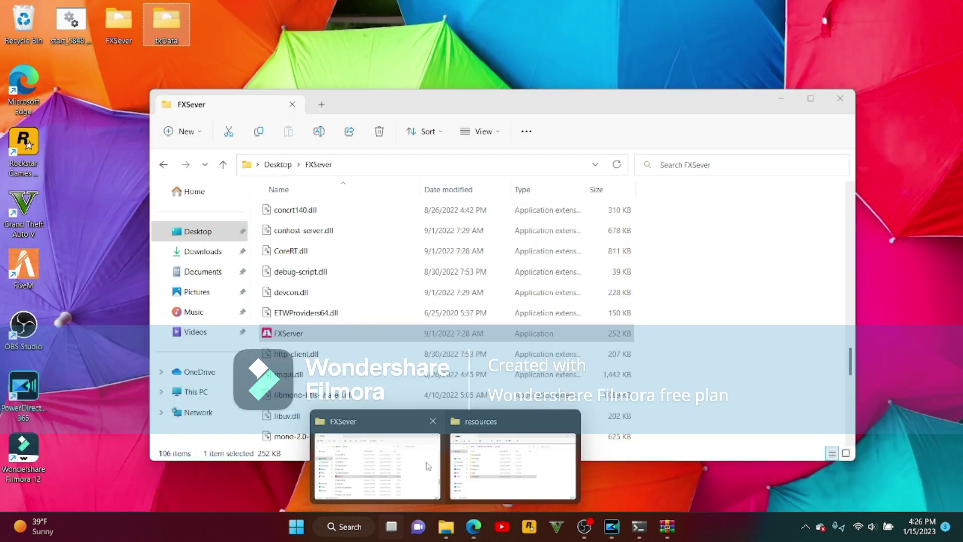
click(513, 466)
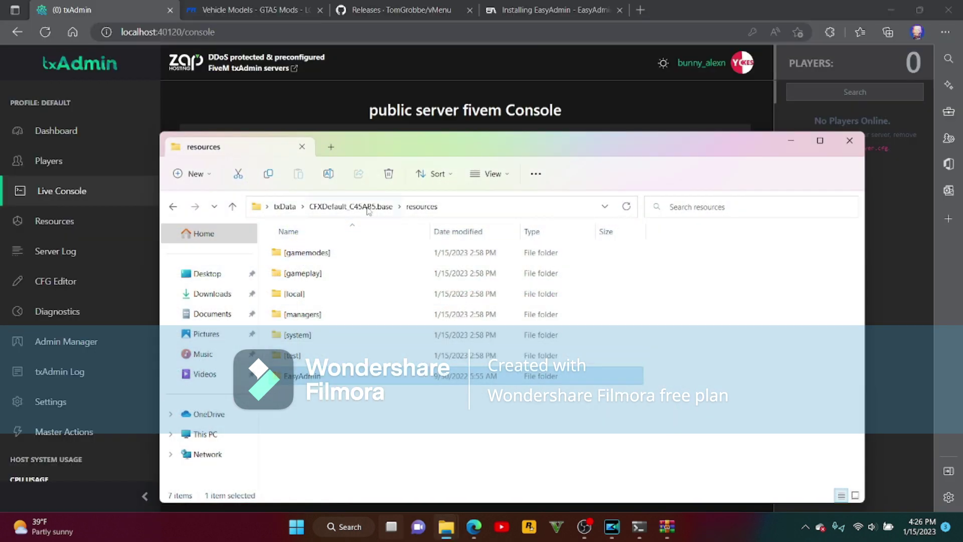
click(369, 207)
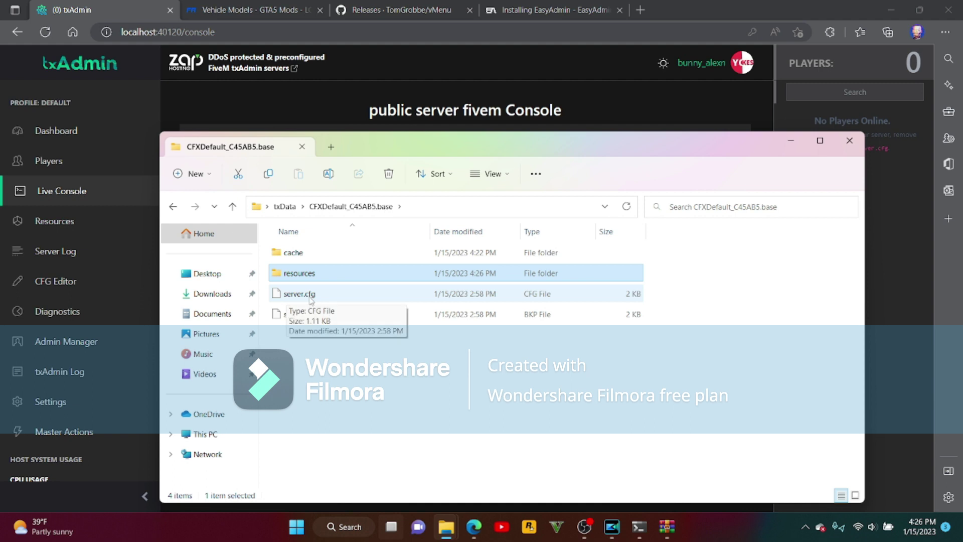
Open server.cfg in Notepad and paste the ensure EasyAdmin and add_ace lines below ensure hardcap
right_click(329, 298)
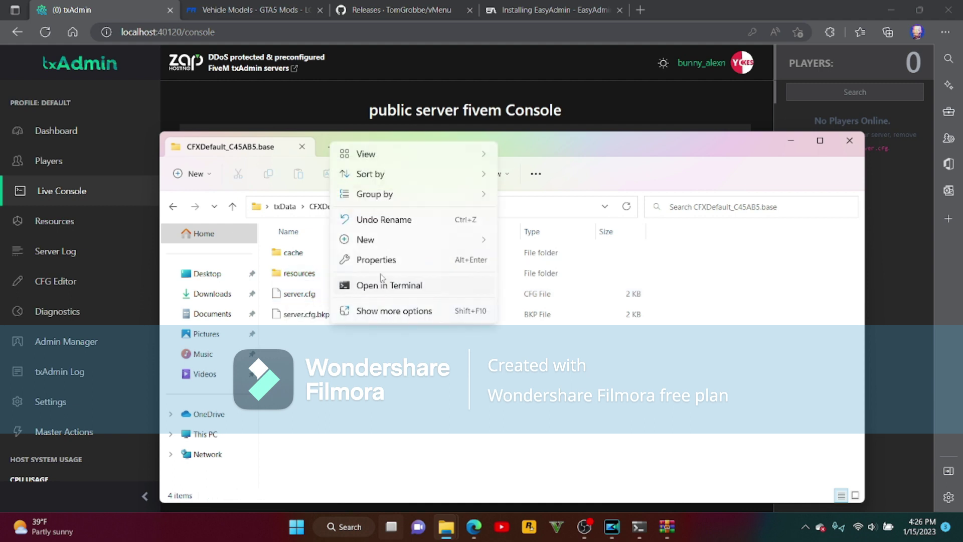
click(310, 300)
double_click(301, 294)
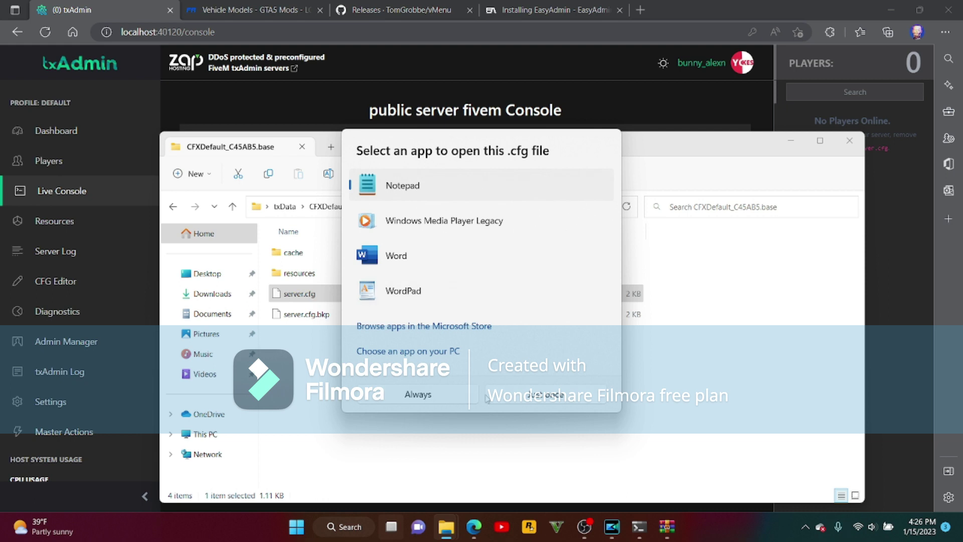
click(466, 399)
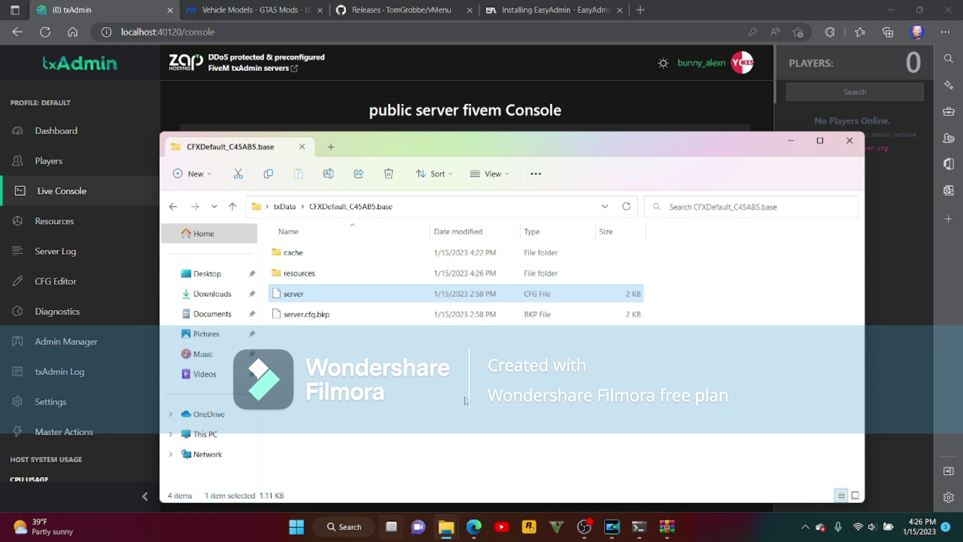
scroll(320, 355, down, 2)
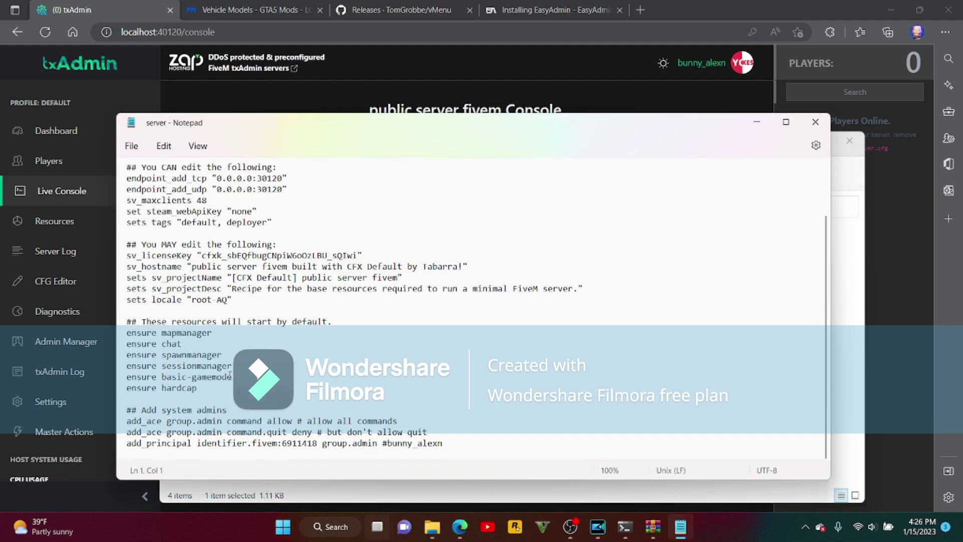
click(209, 393)
key(Return)
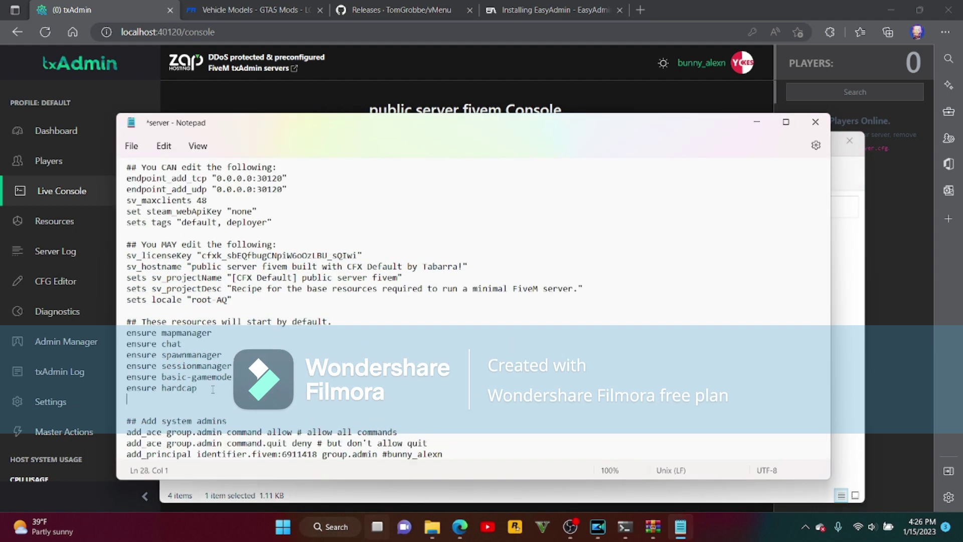
key(ctrl+v)
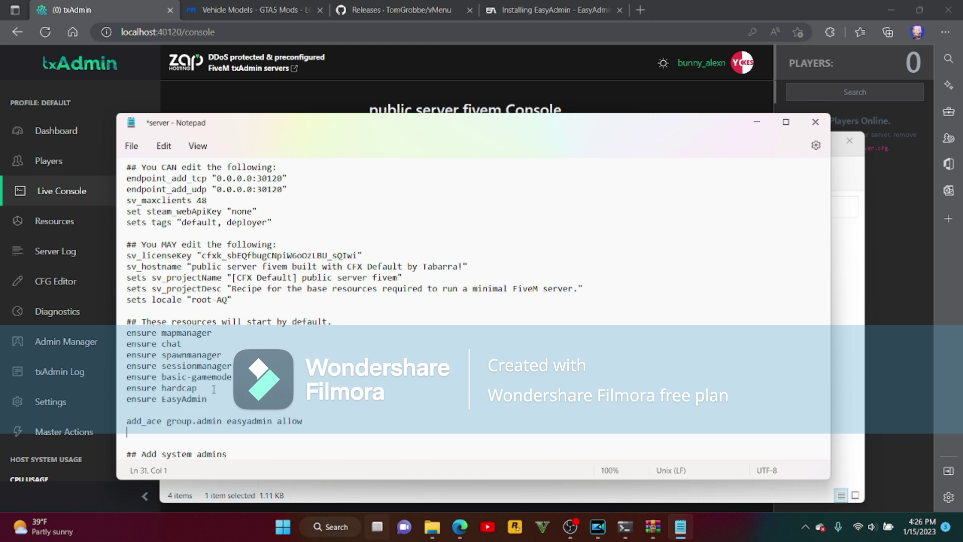
Copy the add_principal template line from the EasyAdmin docs and paste it into server.cfg
scroll(204, 414, down, 1)
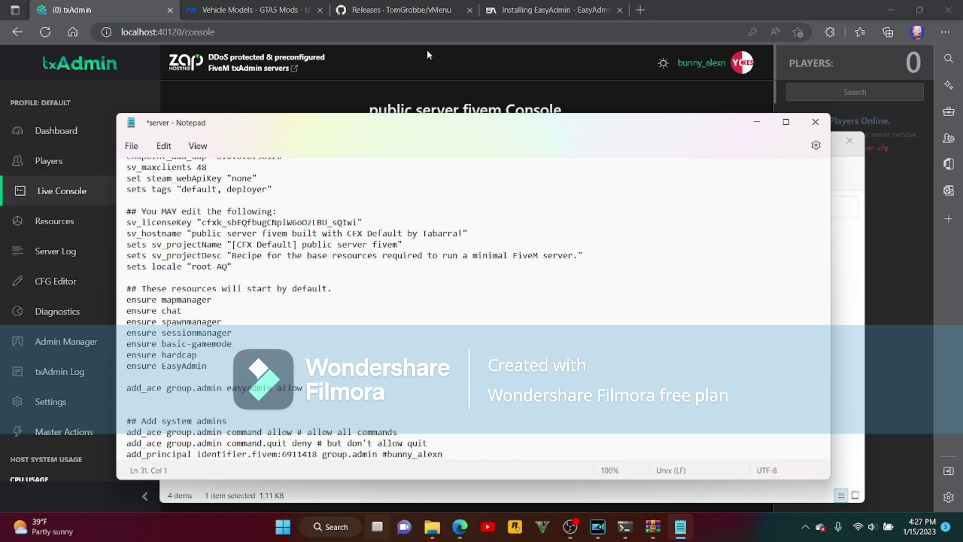
click(515, 6)
scroll(829, 304, down, 2)
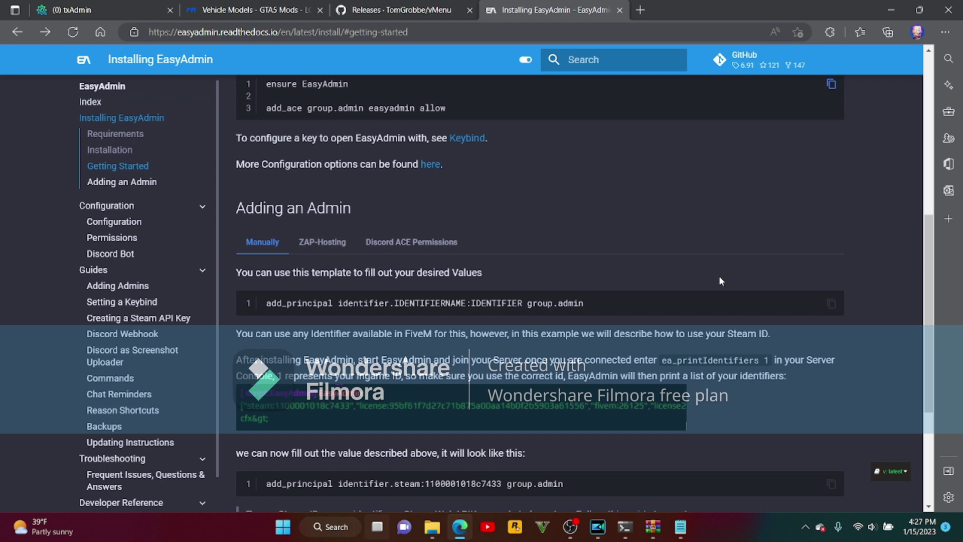
click(828, 304)
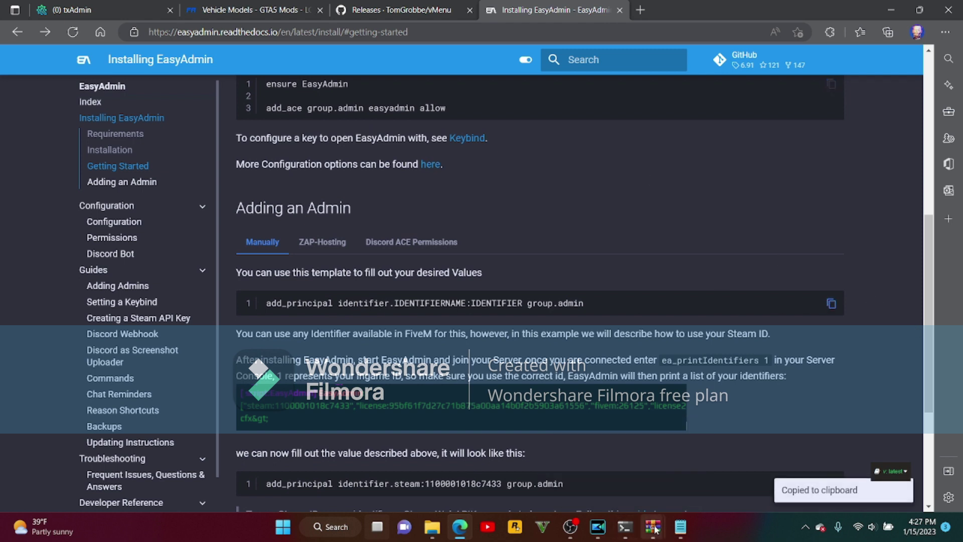
click(671, 525)
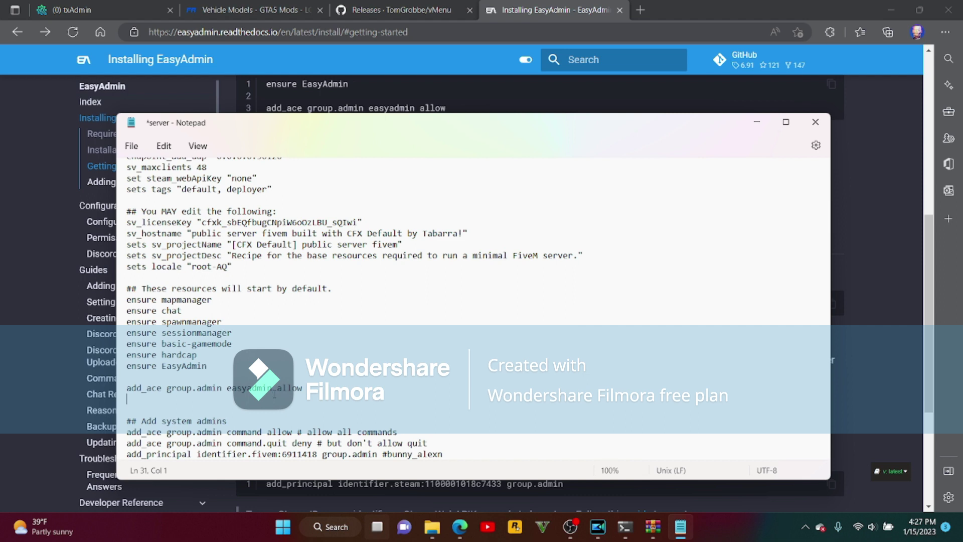
key(ctrl+v)
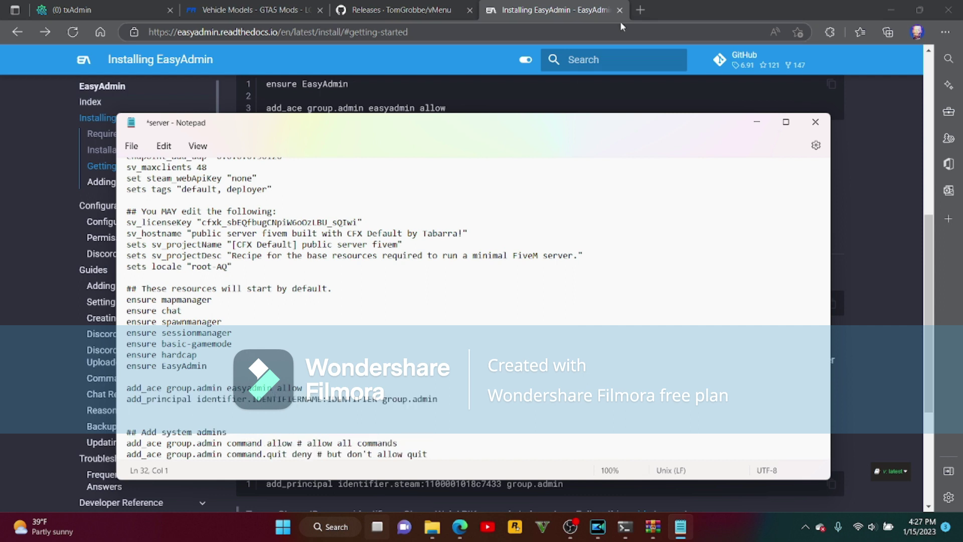
click(641, 10)
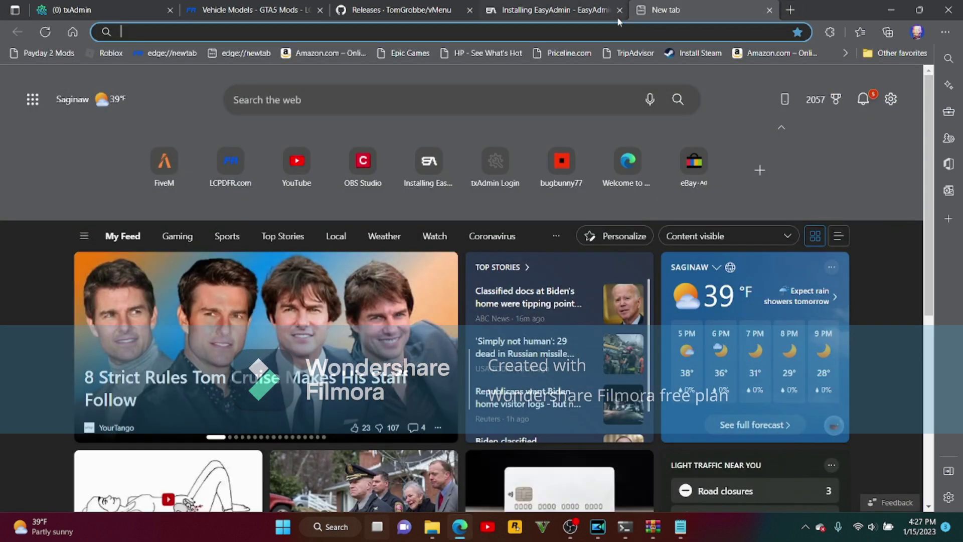
Look up the Steam profile on steamid.pro to find its Steam IDs and FiveM HEX identifier
text(s)
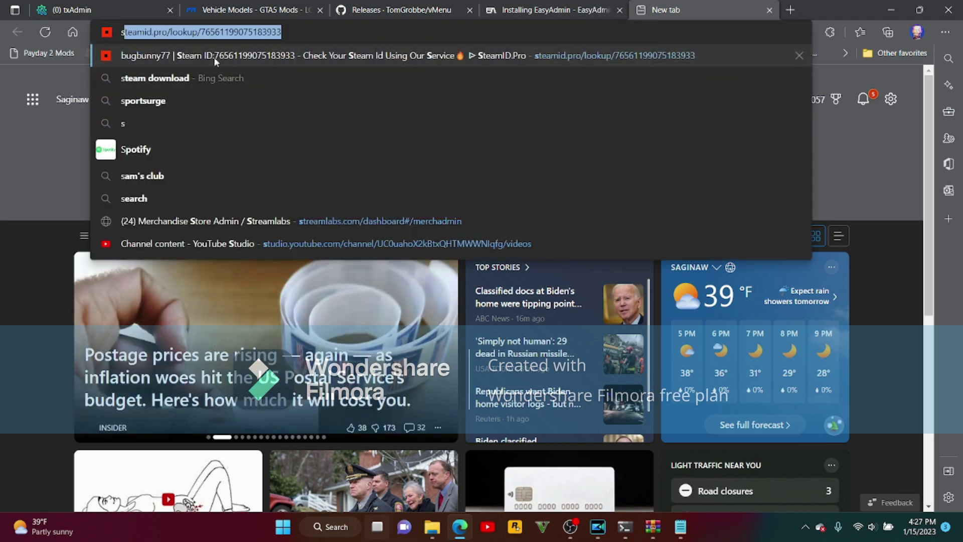
click(225, 59)
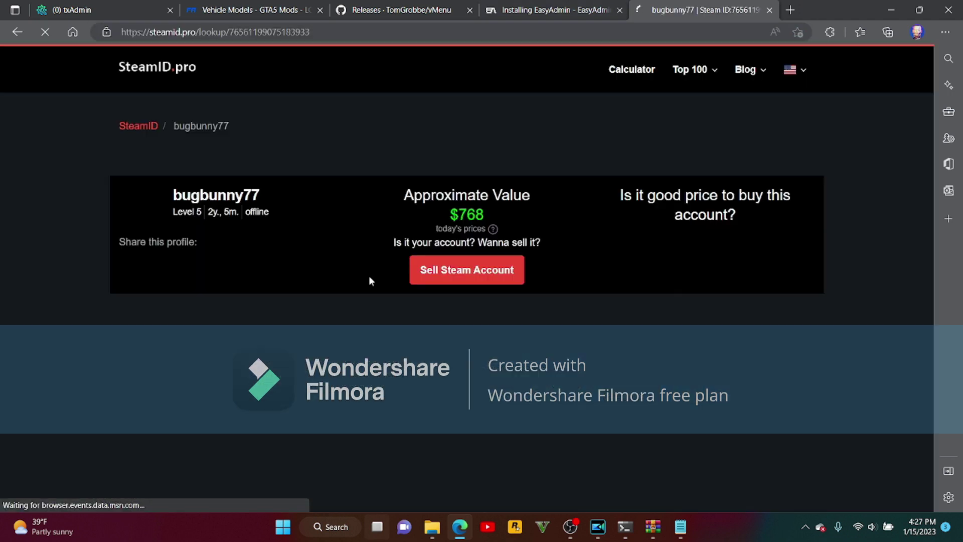
scroll(396, 323, down, 3)
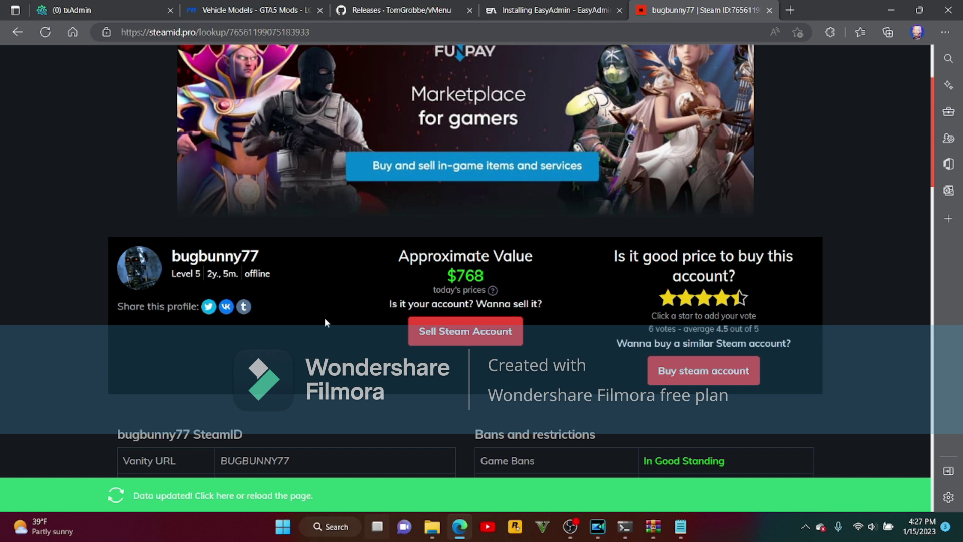
scroll(280, 256, down, 3)
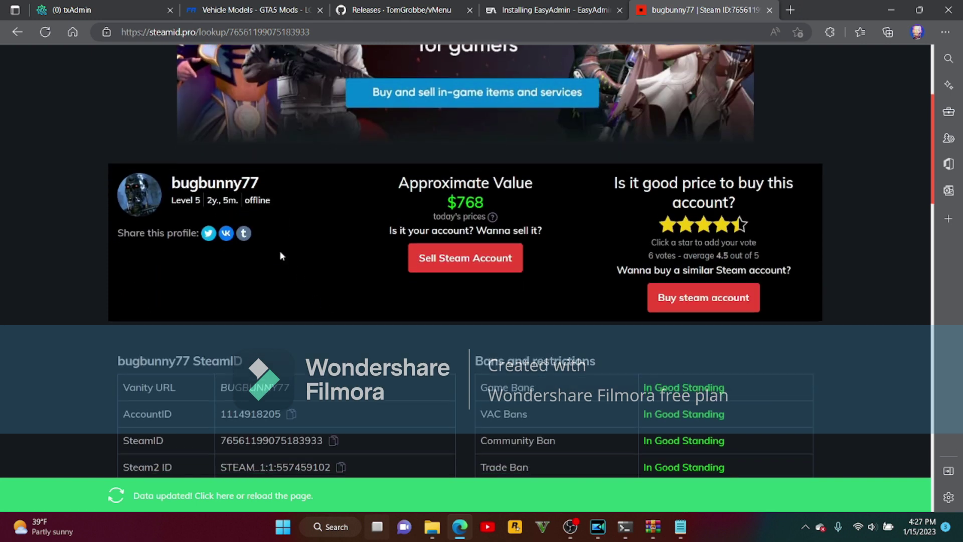
scroll(194, 345, down, 3)
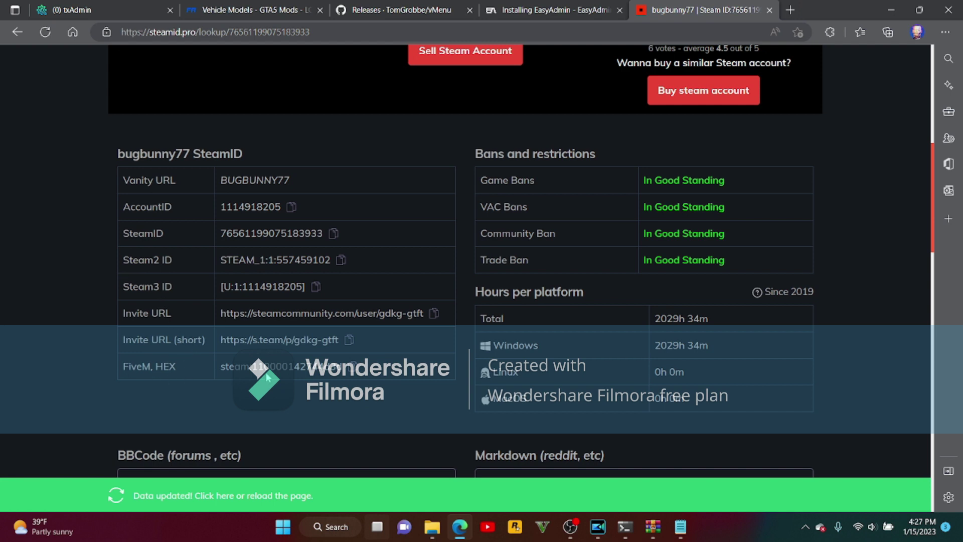
click(532, 9)
click(459, 7)
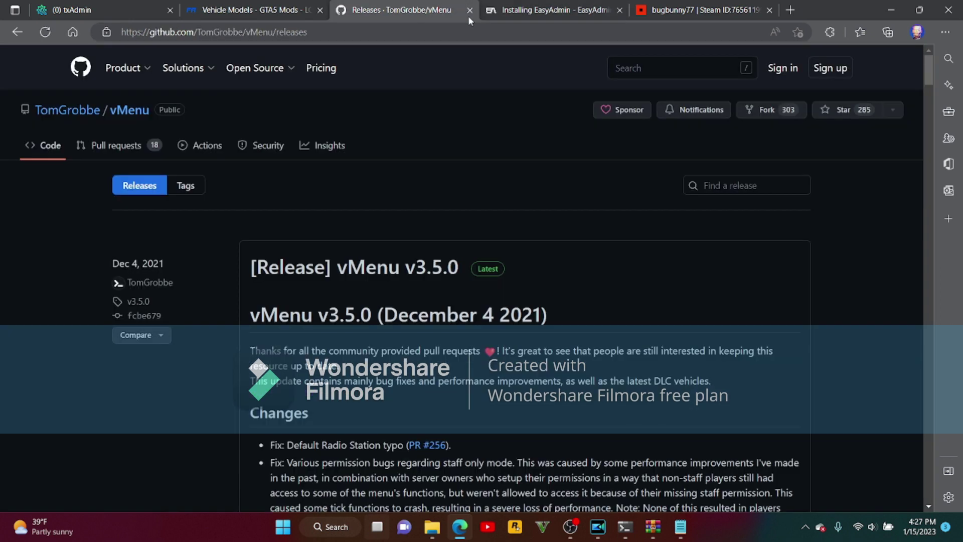
click(891, 9)
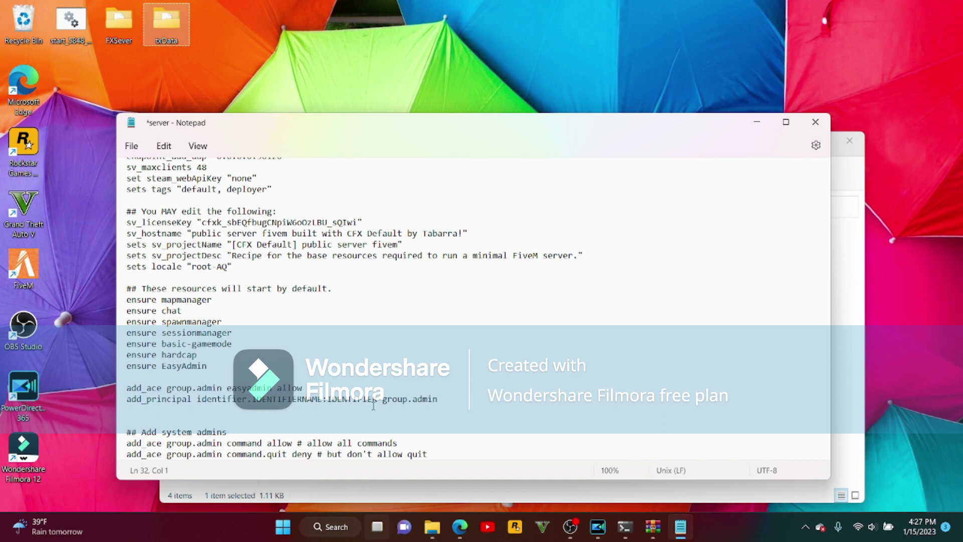
Replace IDENTIFIERNAME:IDENTIFIER on the add_principal line with the pasted Steam identifier, then close Notepad
drag(442, 399, 251, 400)
key(Right)
key(shift+Up)
key(shift+Up)
key(shift+Down)
key(shift+Down)
drag(380, 399, 253, 404)
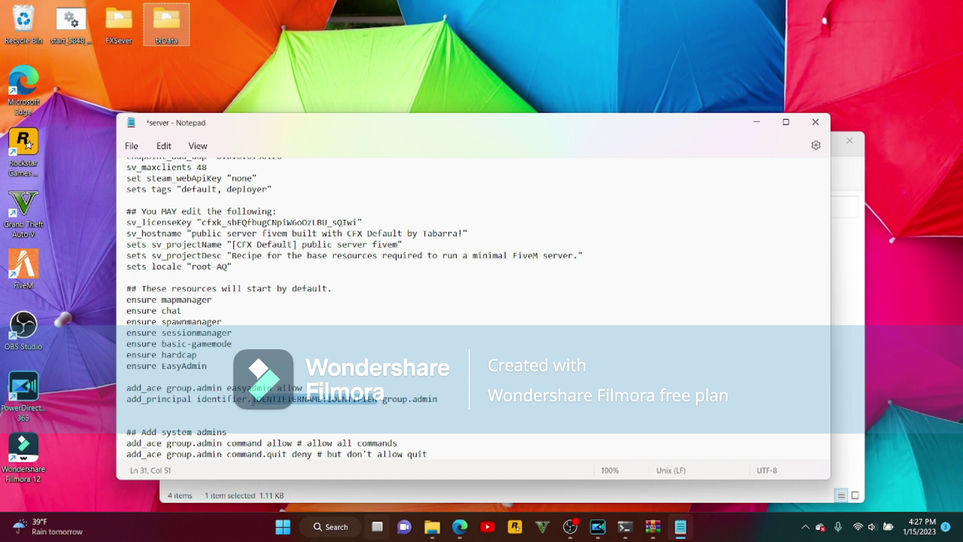
key(ctrl+v)
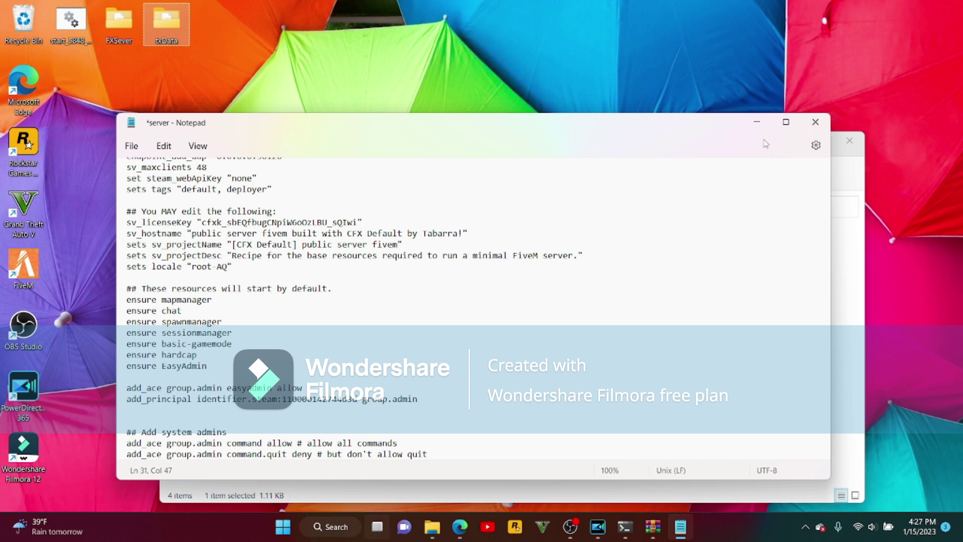
click(757, 122)
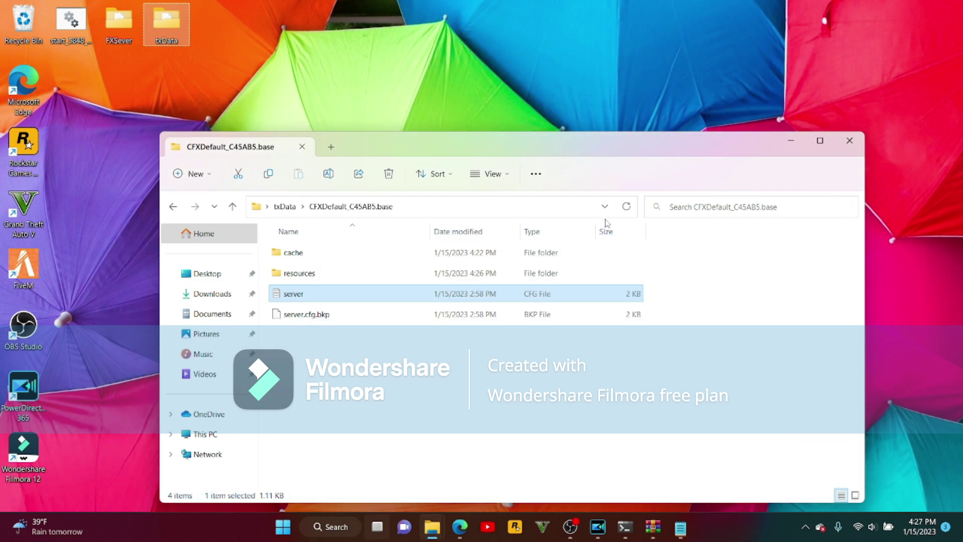
Set the vMenu archive aside and open the server's resources folder
click(652, 526)
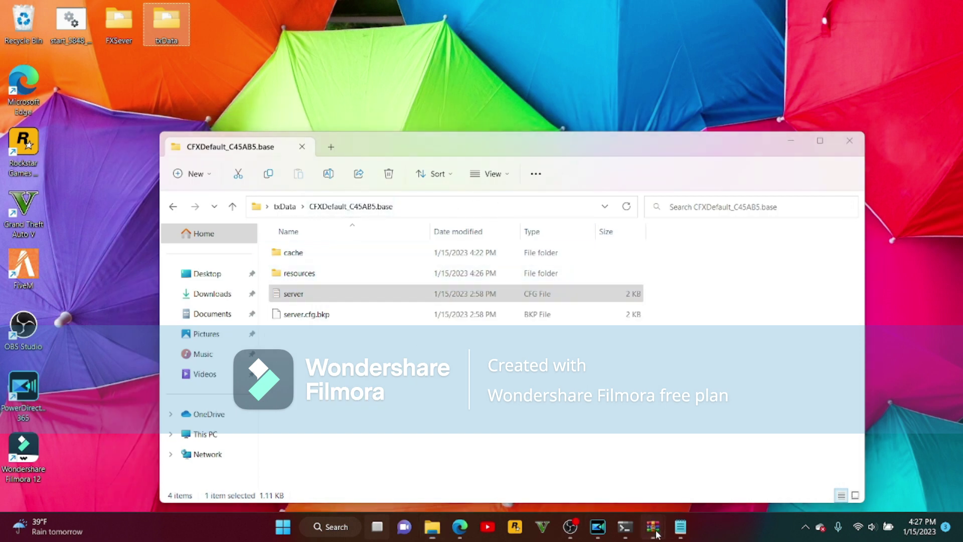
click(668, 446)
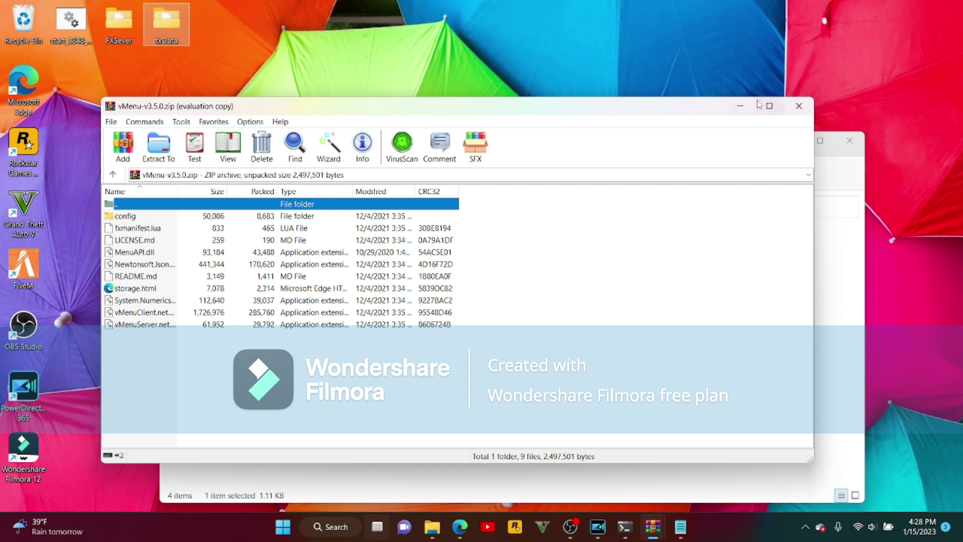
click(740, 106)
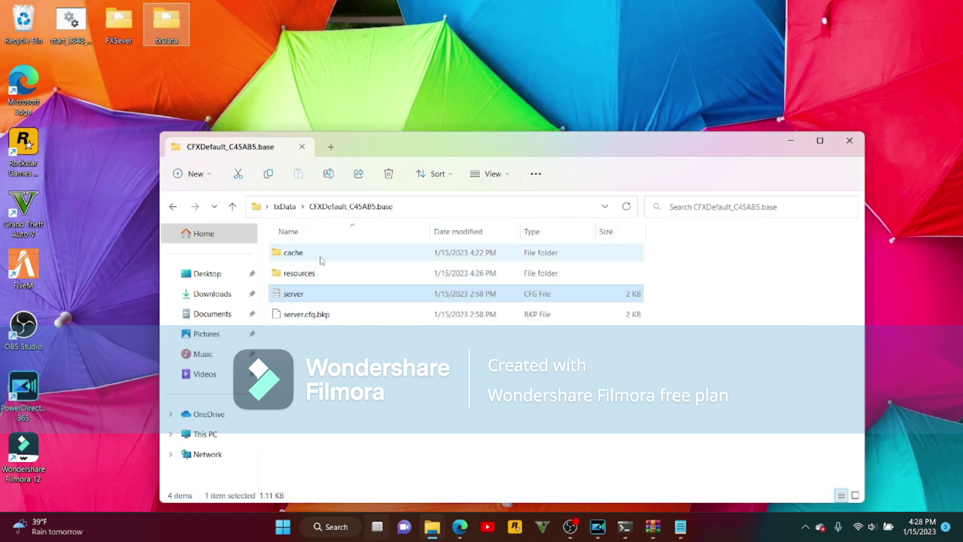
double_click(296, 273)
Create a new folder named vMenu in resources
right_click(291, 430)
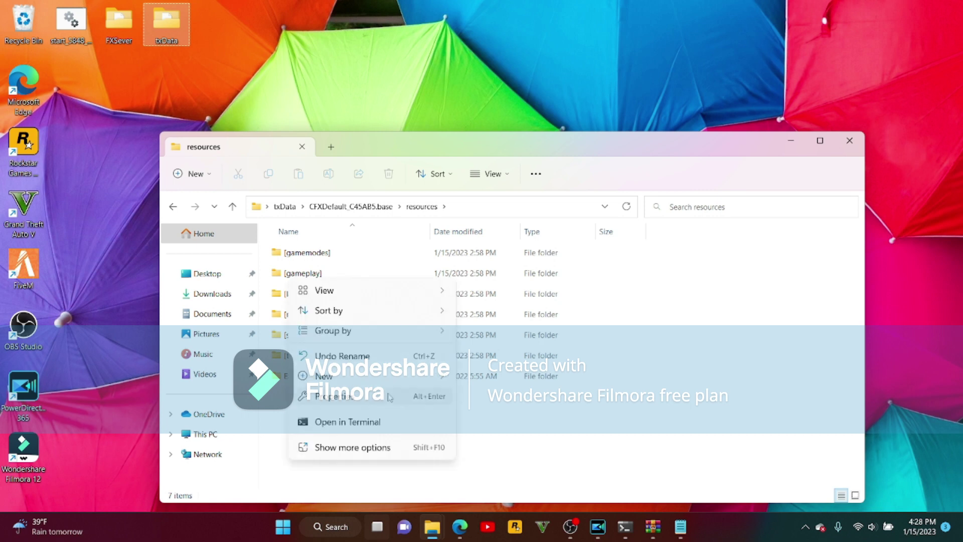
mouse_move(331, 377)
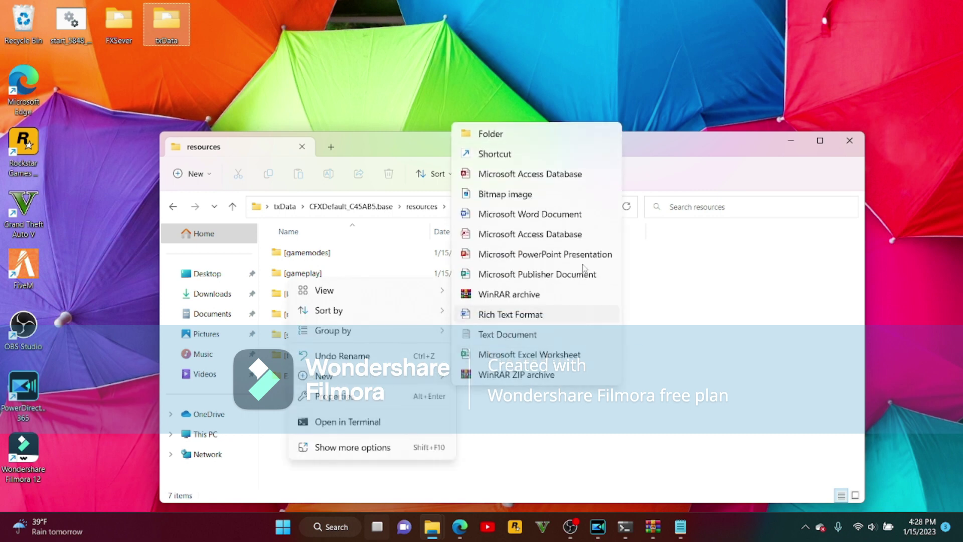
click(495, 134)
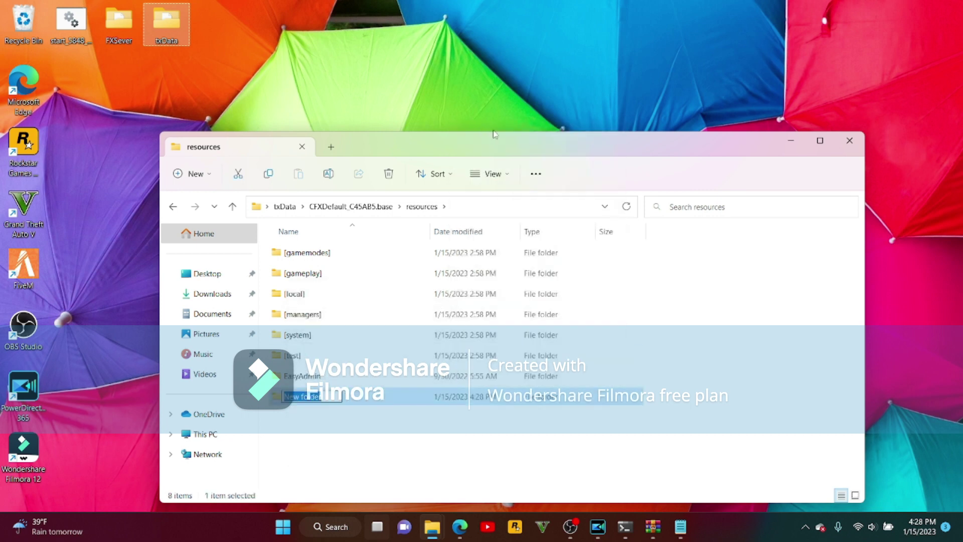
text(v)
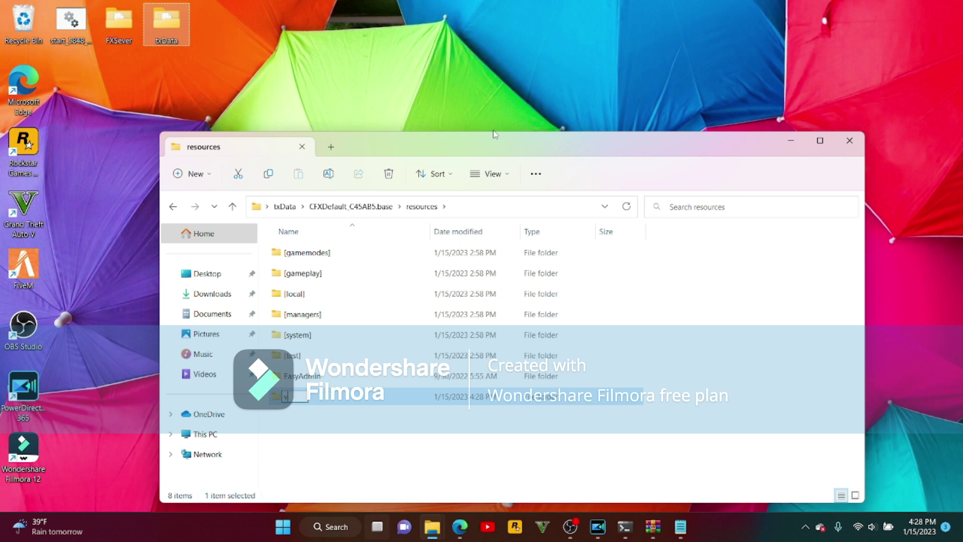
text(M)
text(en)
text(n)
text(m)
key(BackSpace)
key(BackSpace)
text(nu)
key(Return)
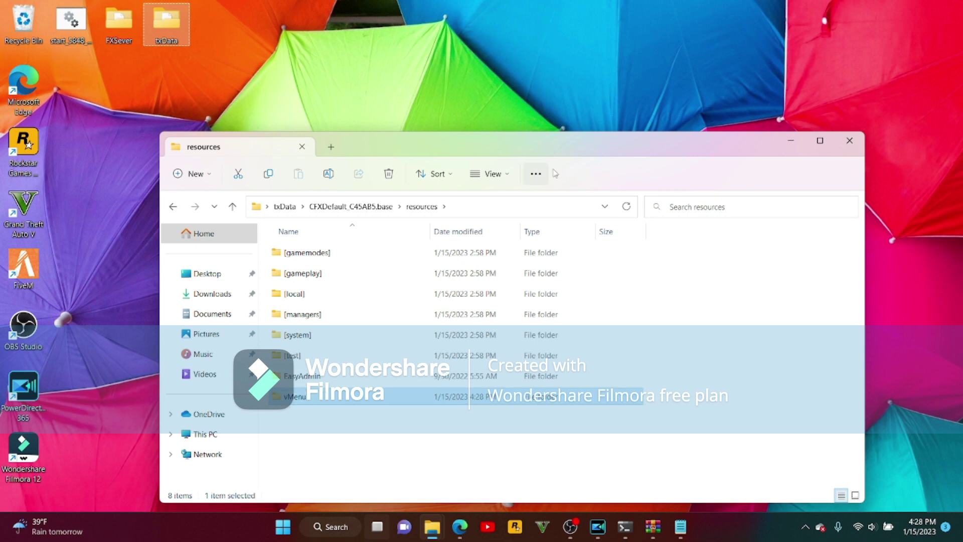
Move the vMenu archive window aside and snap the resources window to the left half
mouse_move(660, 533)
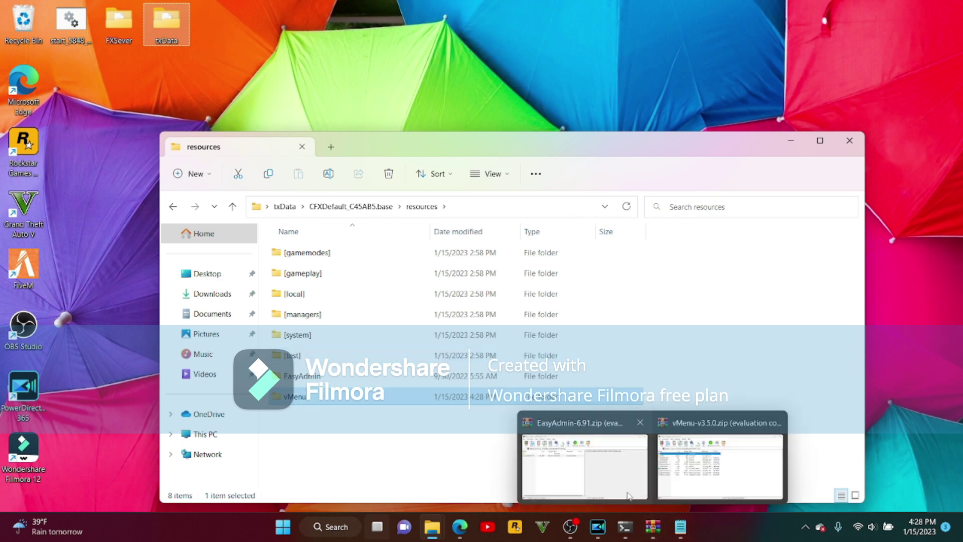
click(720, 461)
drag(422, 115, 562, 101)
click(229, 146)
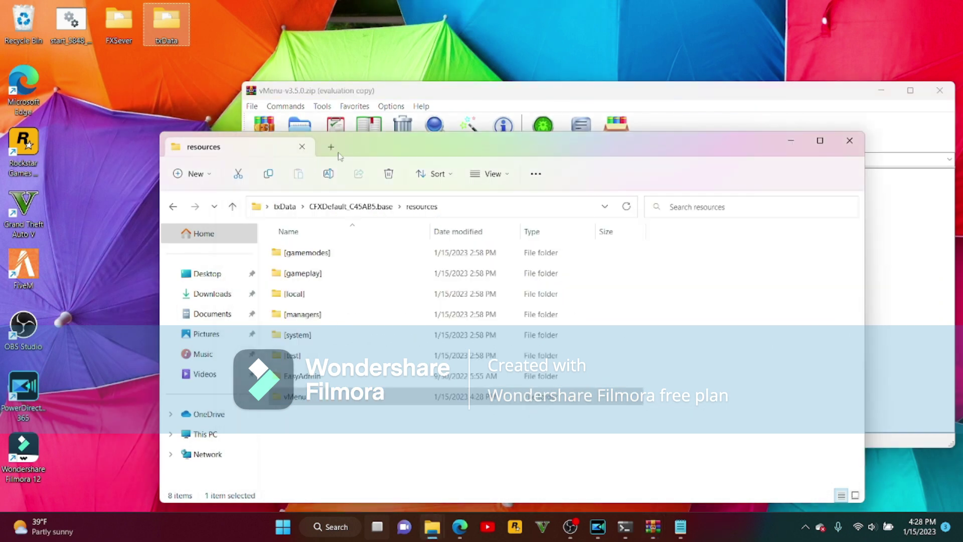
key(super+Left)
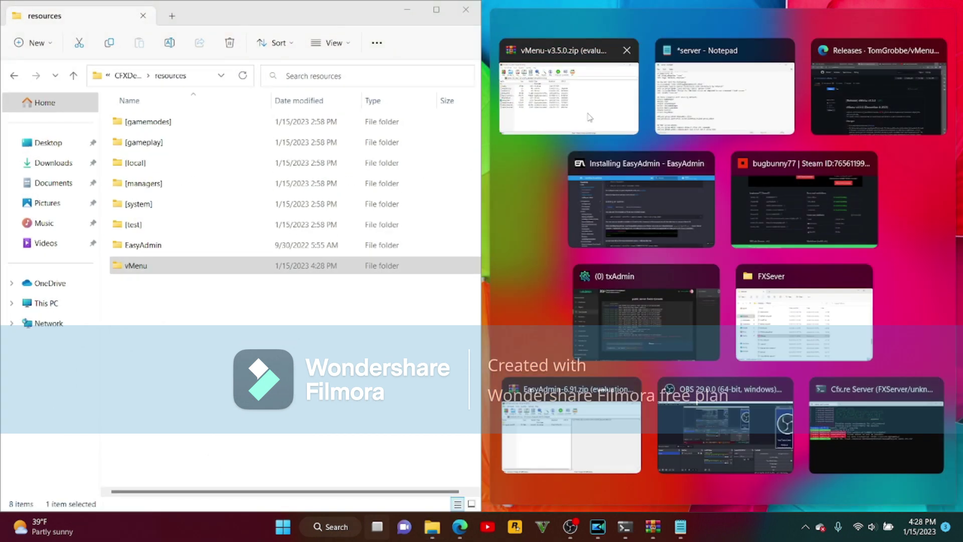
Drag all entries of vMenu-v3.5.0.zip into the vMenu folder, then return to server.cfg in Notepad
click(569, 86)
drag(551, 315, 546, 122)
drag(547, 121, 158, 261)
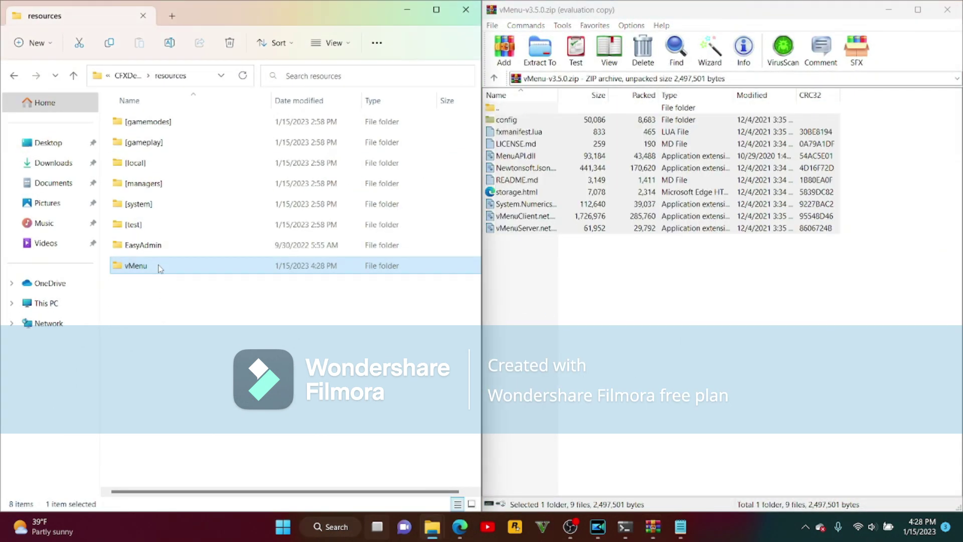
right_click(158, 266)
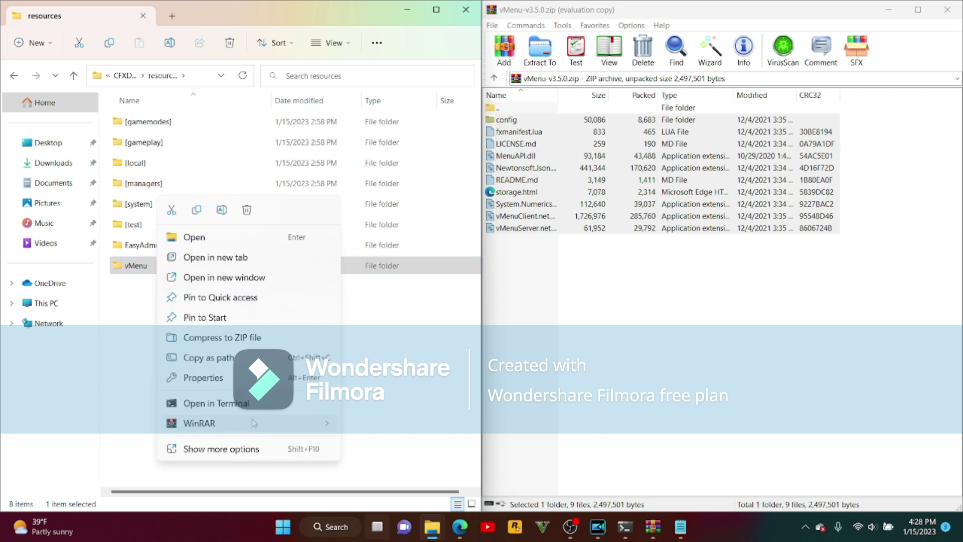
click(250, 449)
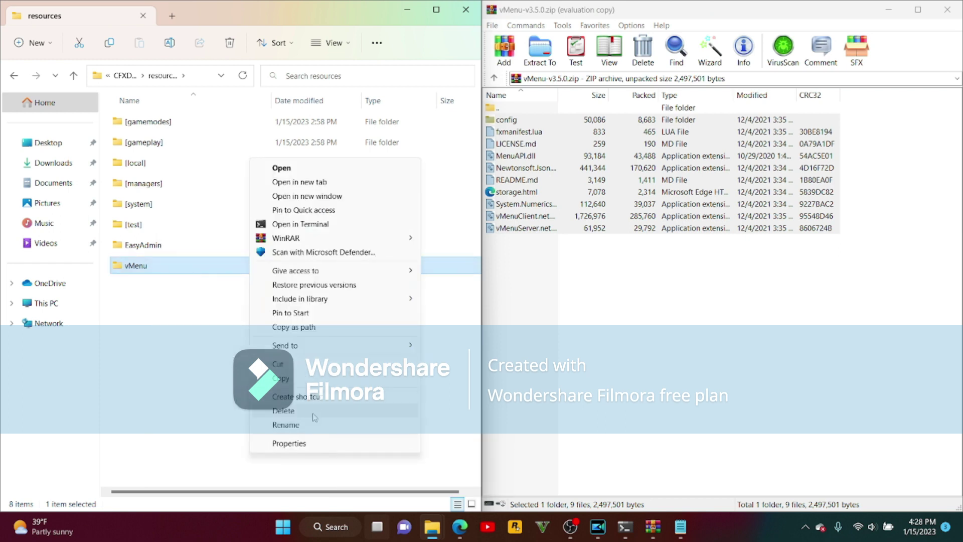
click(317, 425)
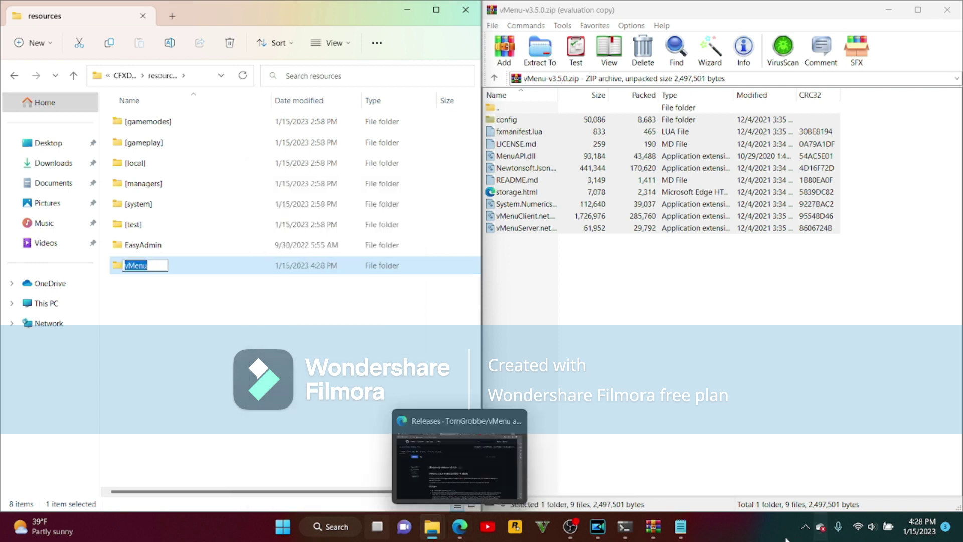
click(680, 527)
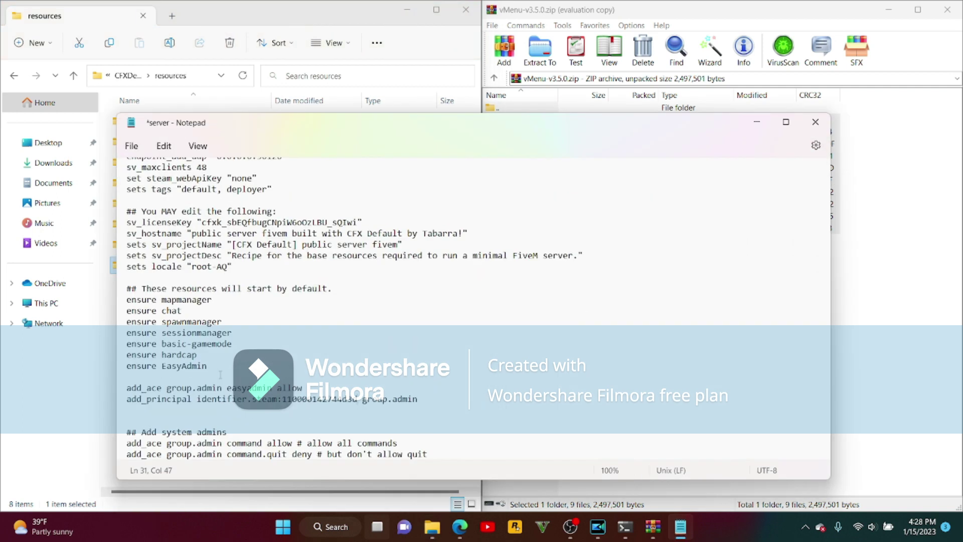
Add an 'ensure vMenu' line below 'ensure hardcap' in server.cfg and save the file
click(221, 358)
key(Return)
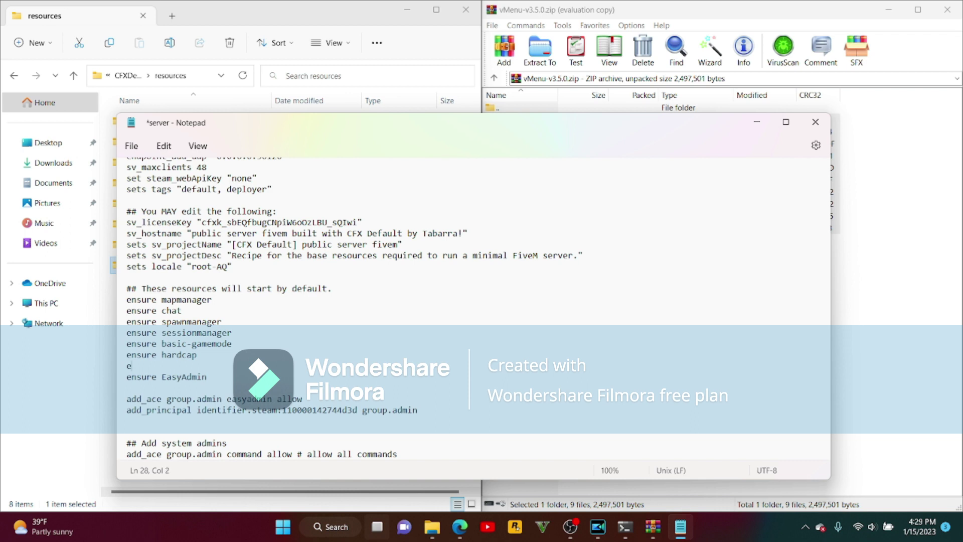
text(ensure vMenu)
click(815, 122)
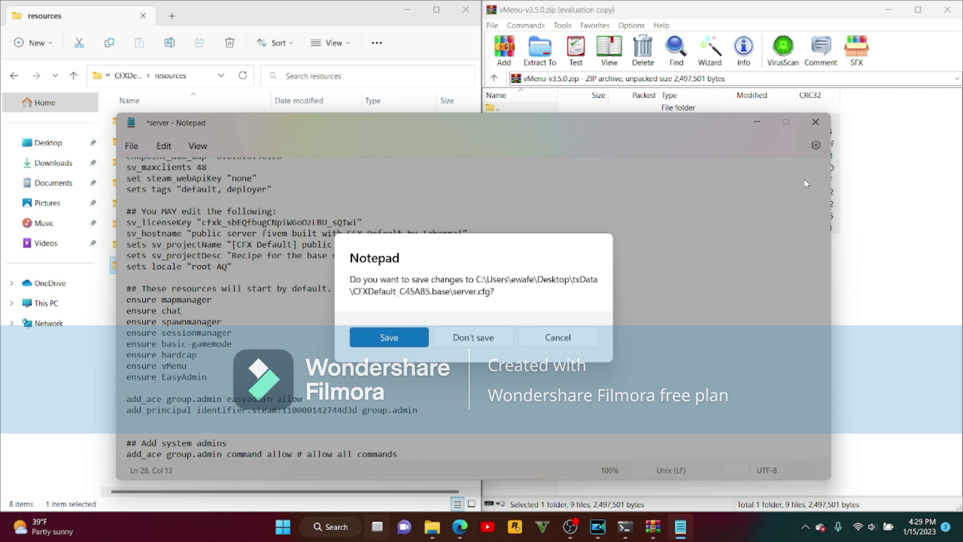
click(394, 341)
click(474, 527)
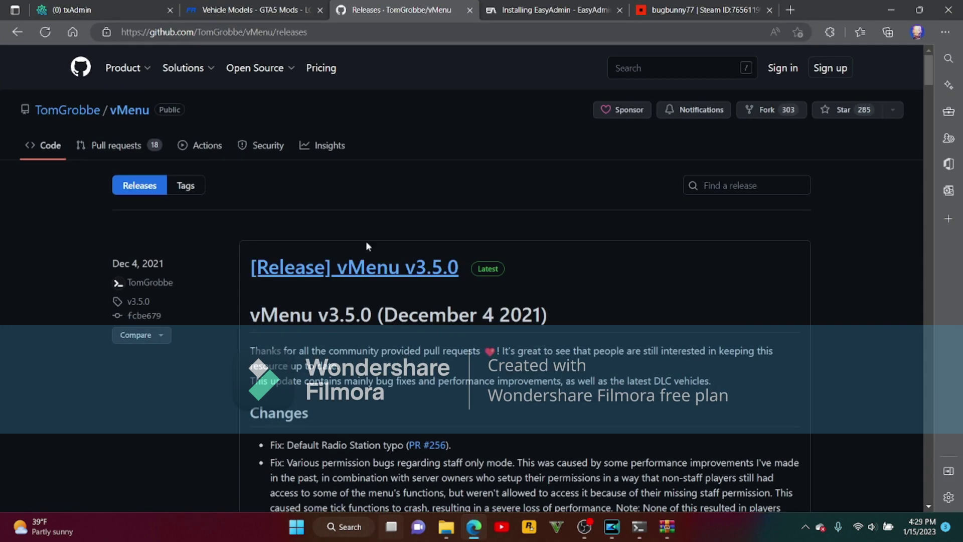
Restart the FiveM server from txAdmin's Live Console and confirm the restart
click(66, 10)
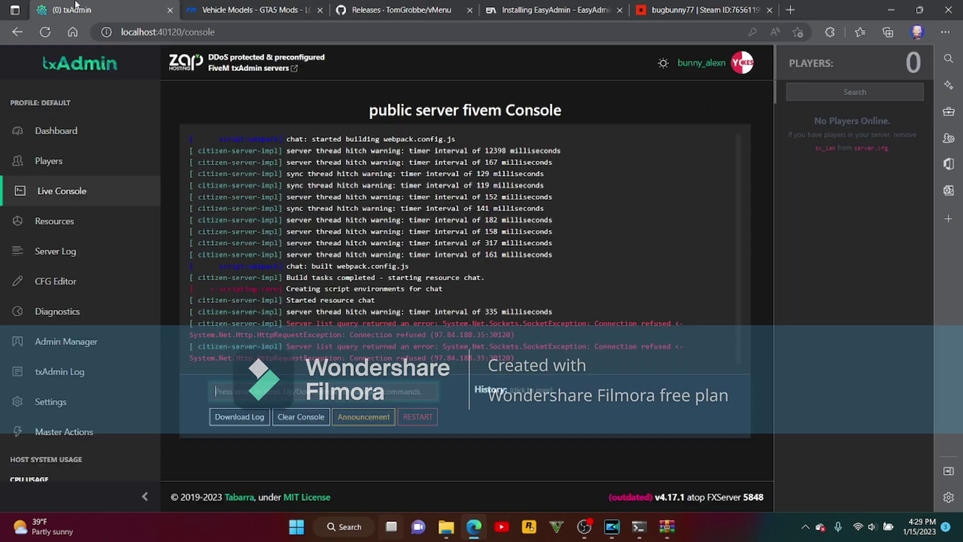
click(414, 419)
click(587, 313)
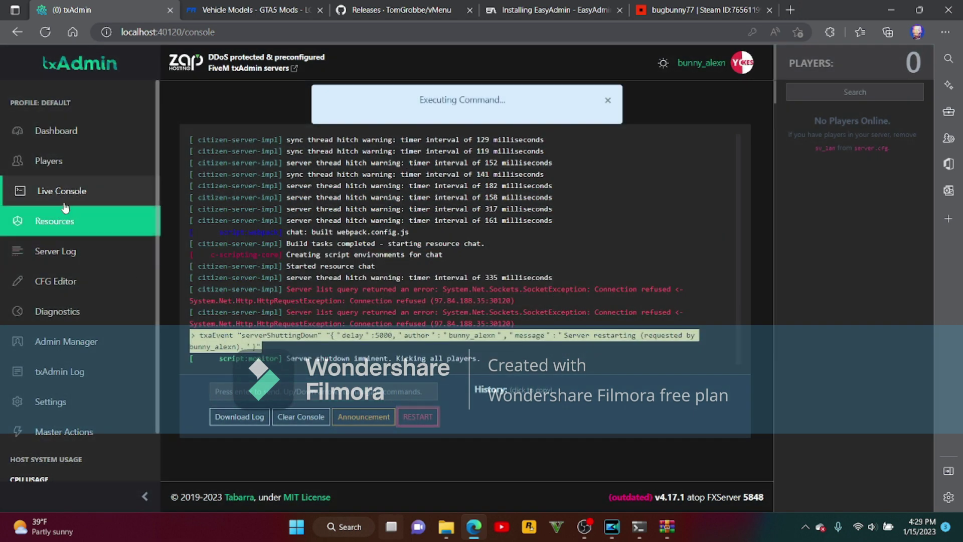
Bring up the Cfx.re Server console and set the FXSever folder window aside
click(633, 525)
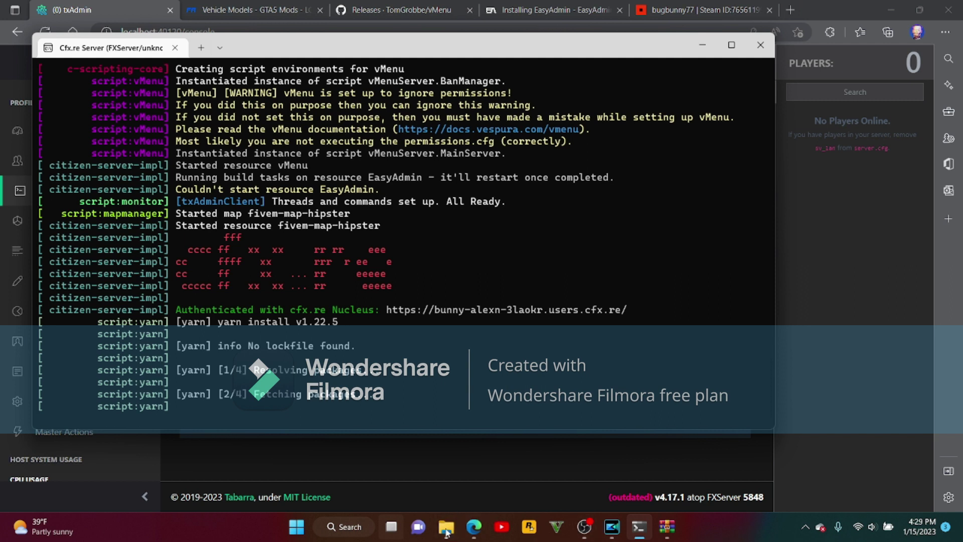
mouse_move(446, 526)
click(475, 417)
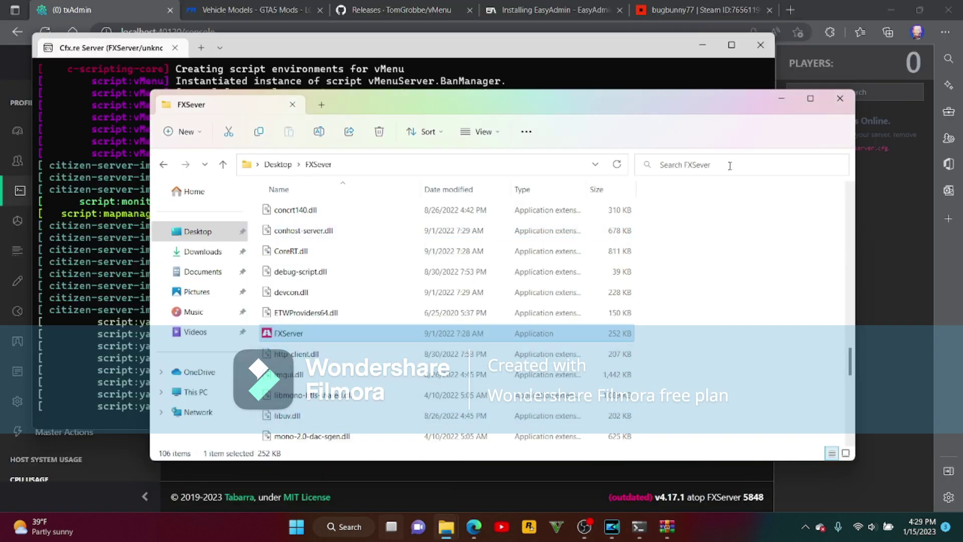
click(781, 103)
mouse_move(446, 526)
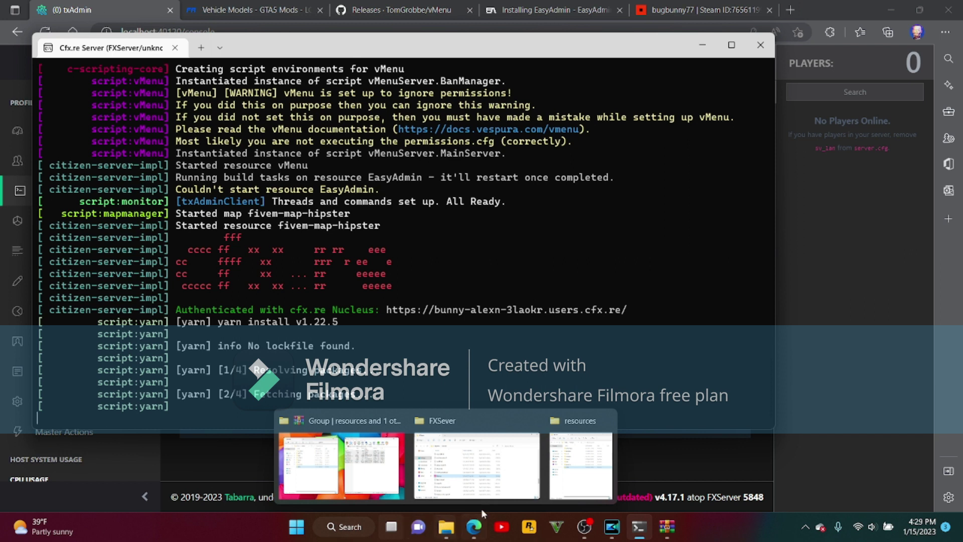